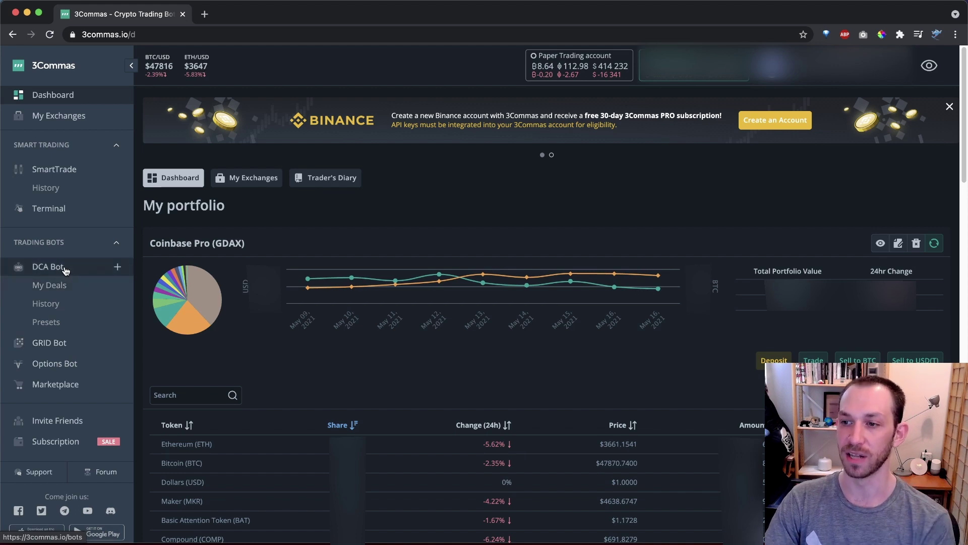
Open My bots from the DCA Bot sidebar entry and scroll through the bot list
click(48, 267)
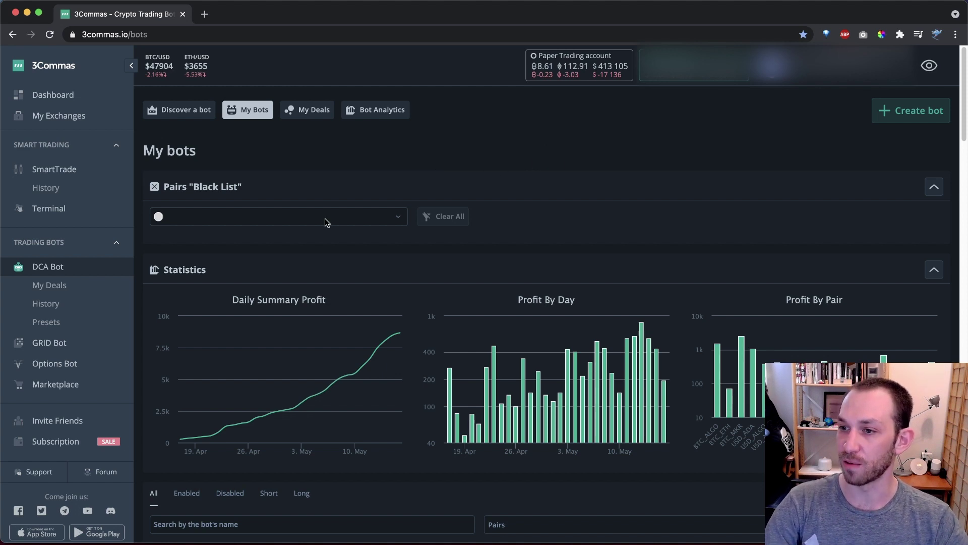
scroll(302, 261, down, 2)
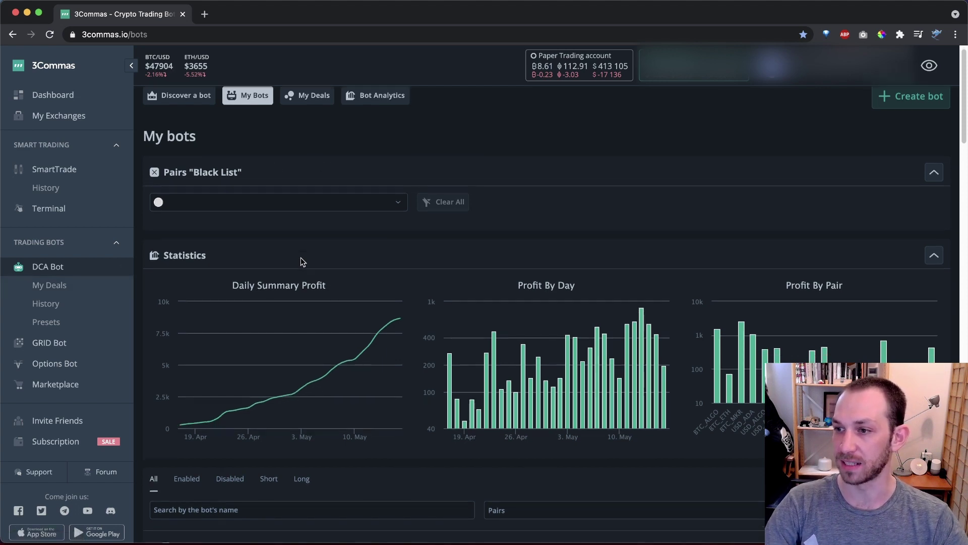
scroll(302, 260, down, 6)
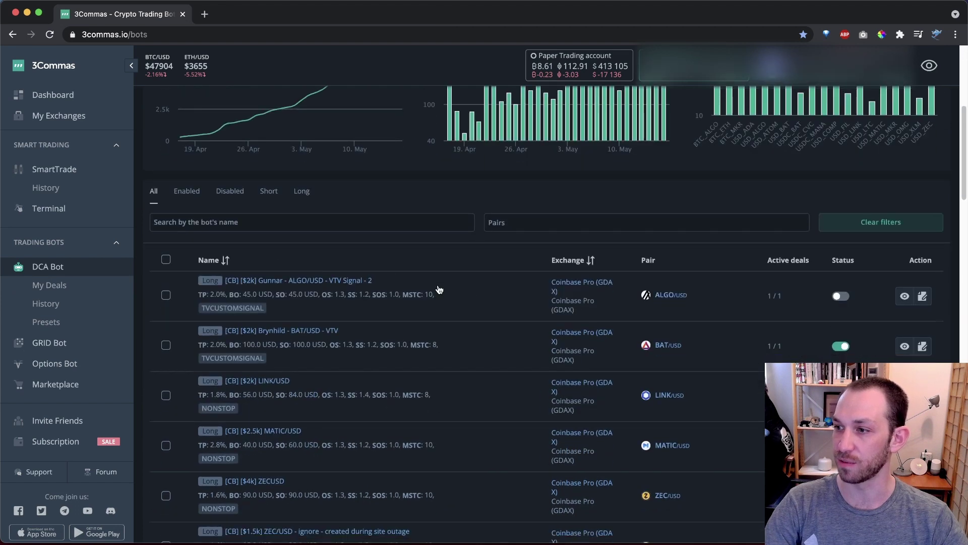
scroll(440, 289, up, 10)
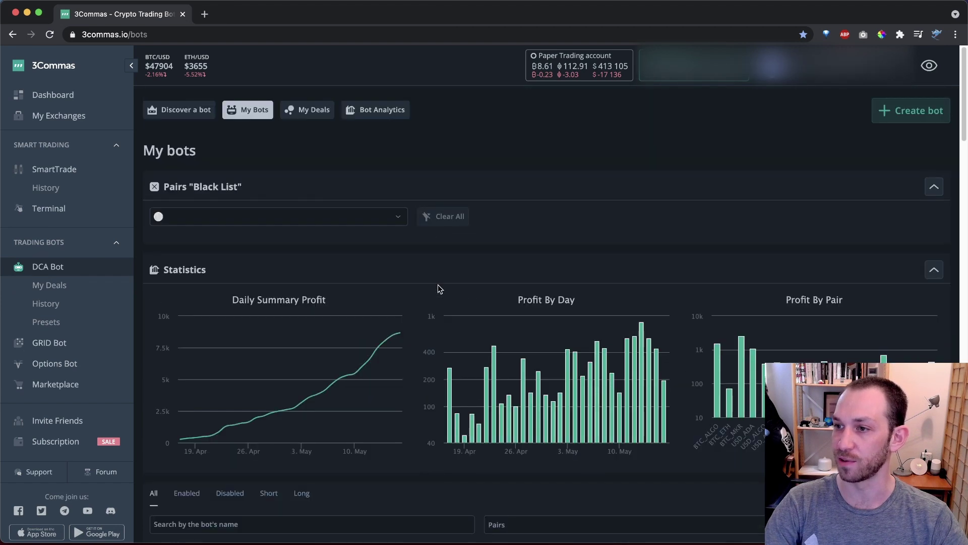
Start a new bot with Create bot so the Advanced DCA bot form loads
click(896, 113)
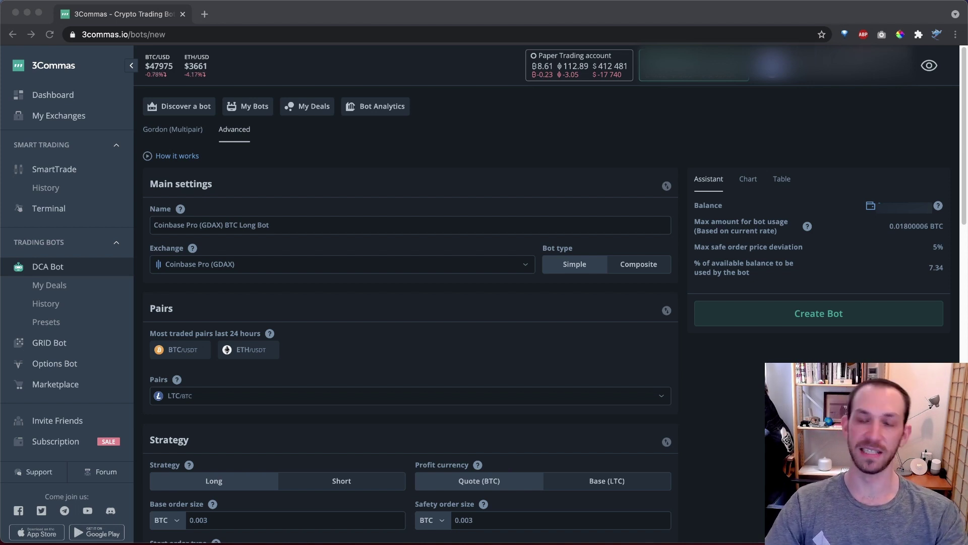
Replace the default bot name with '[CB][$1k] BTCUSD'
click(464, 166)
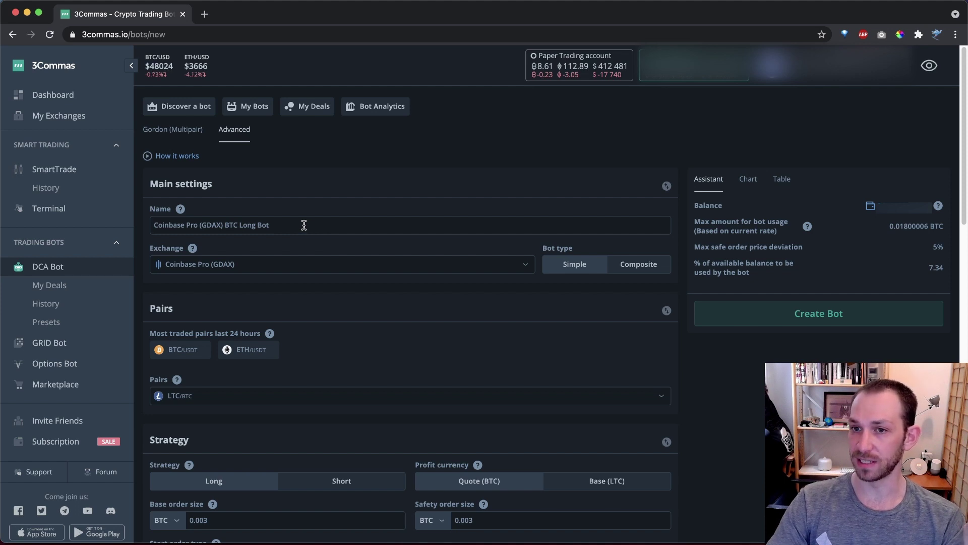
drag(302, 224, 145, 214)
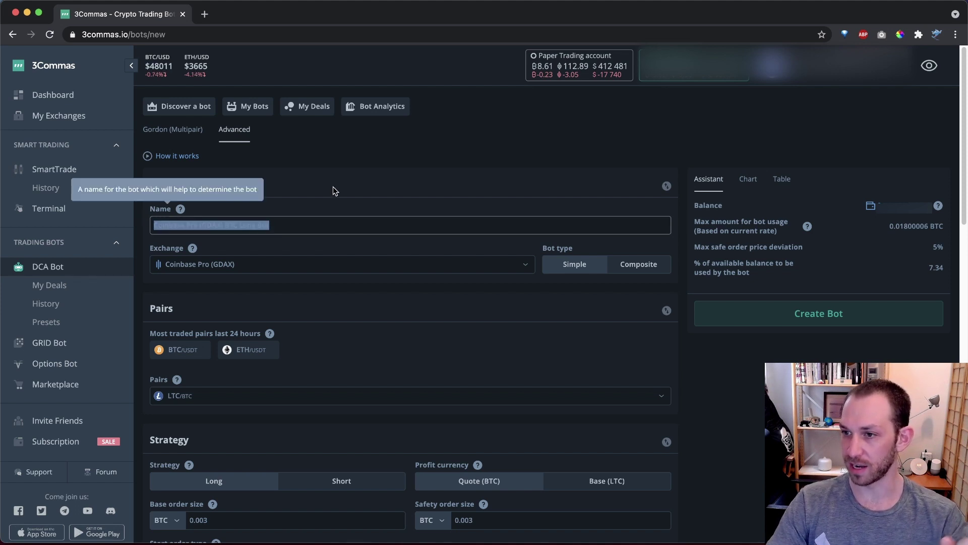
text([)
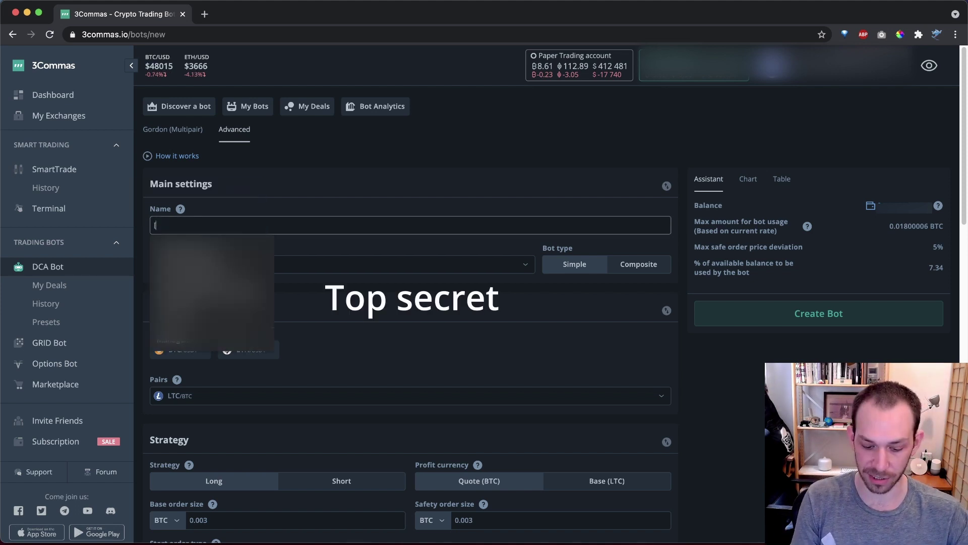
text(CB])
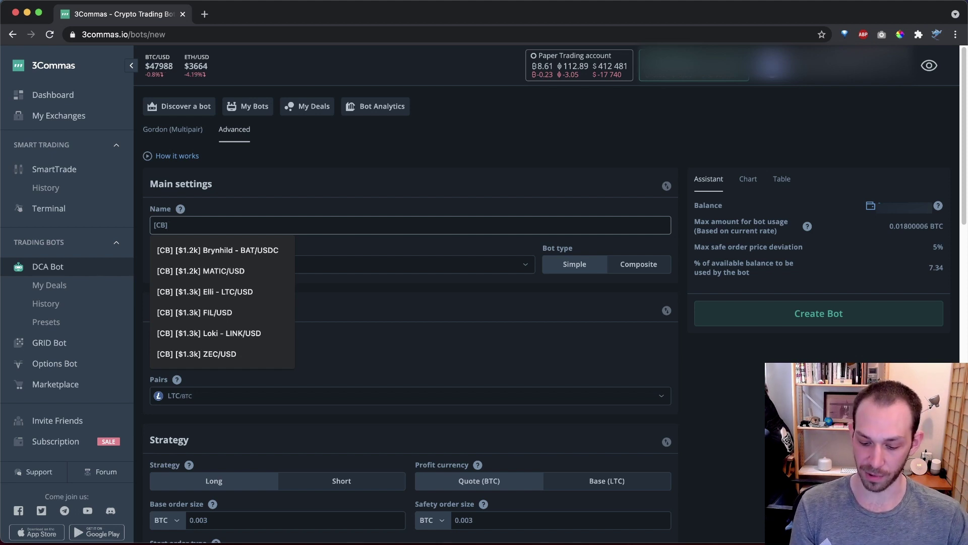
text([$1k)
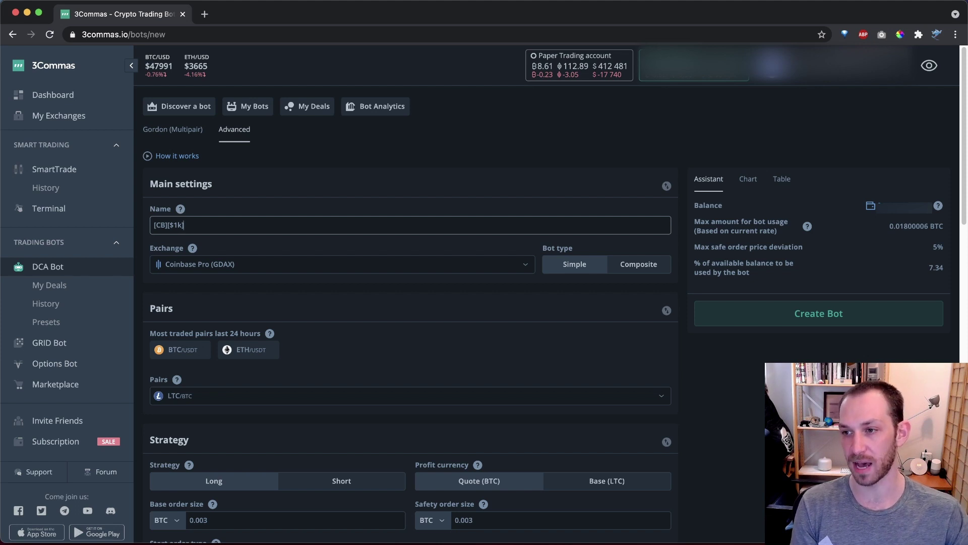
text(BTCU)
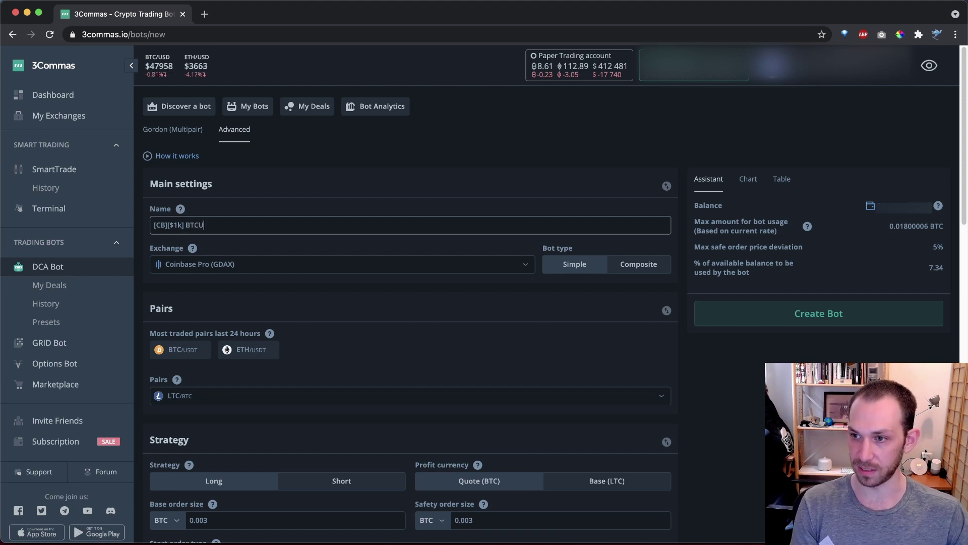
text(SD)
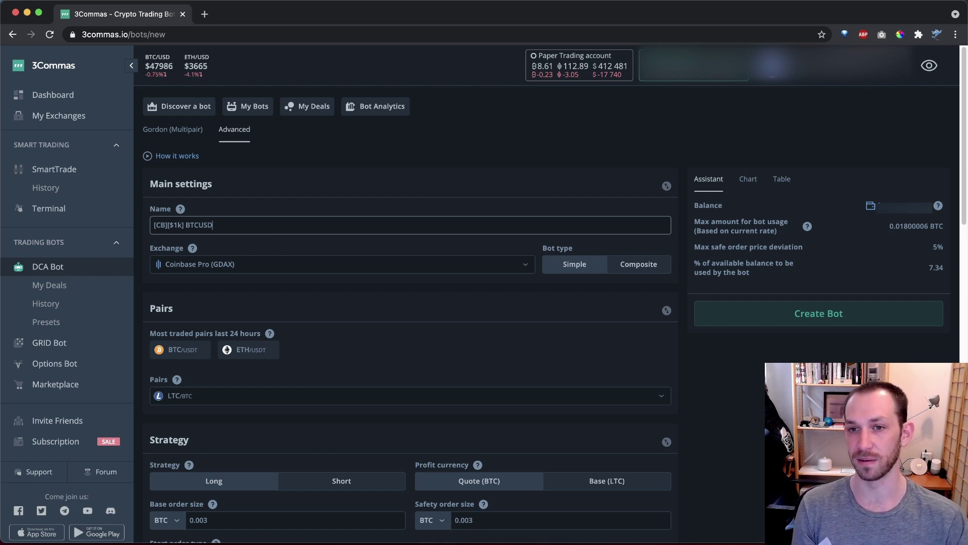
Search 'btcusd' in the Pairs list and select BTC/USD as the bot's pair
click(549, 253)
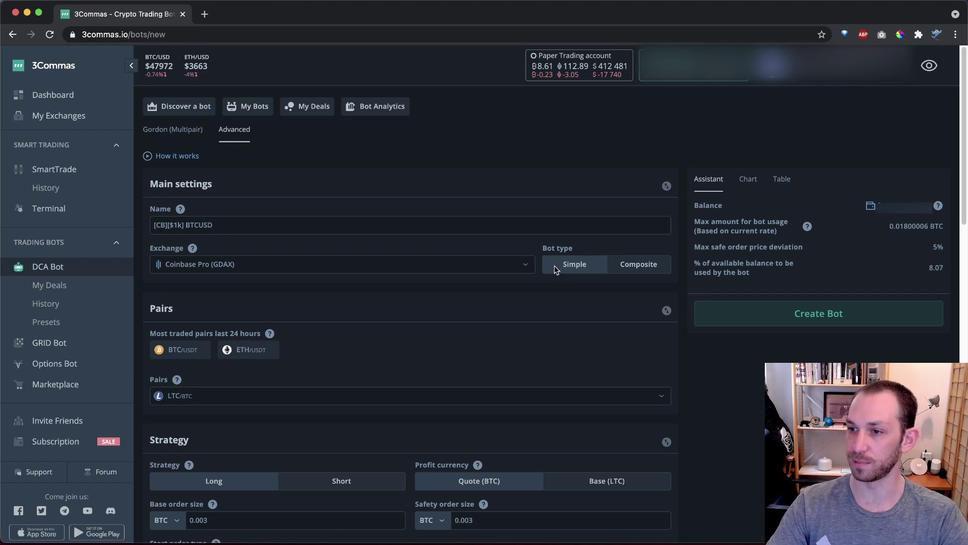
scroll(518, 289, down, 3)
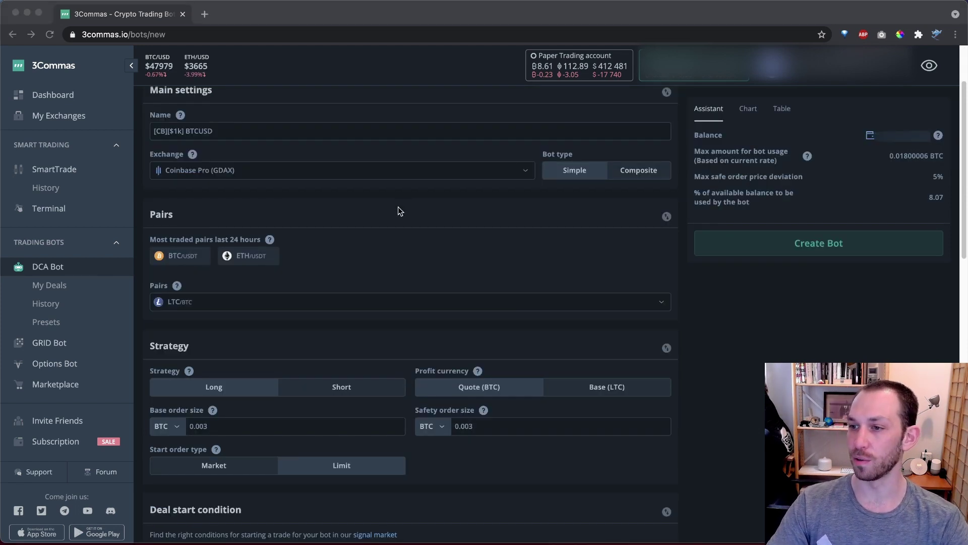
click(252, 309)
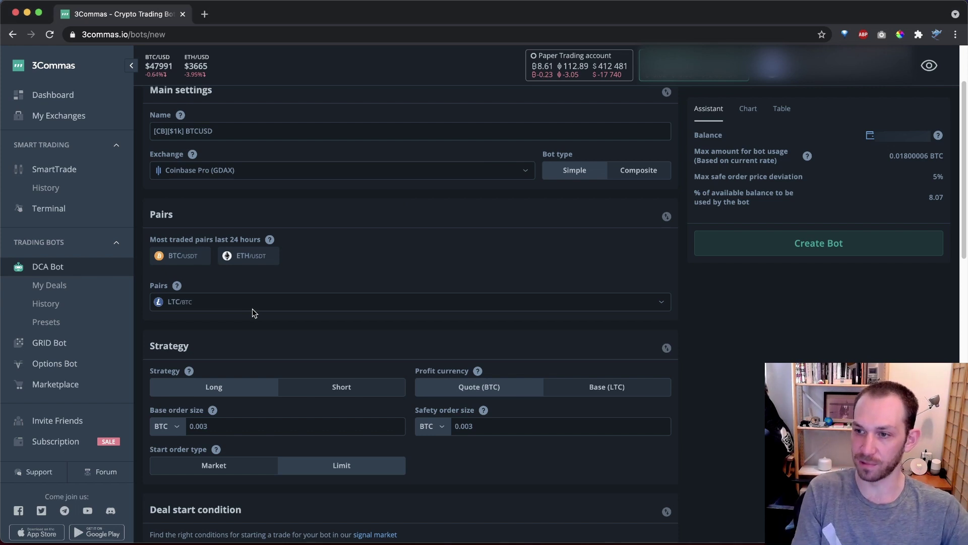
click(267, 306)
text(btcusd)
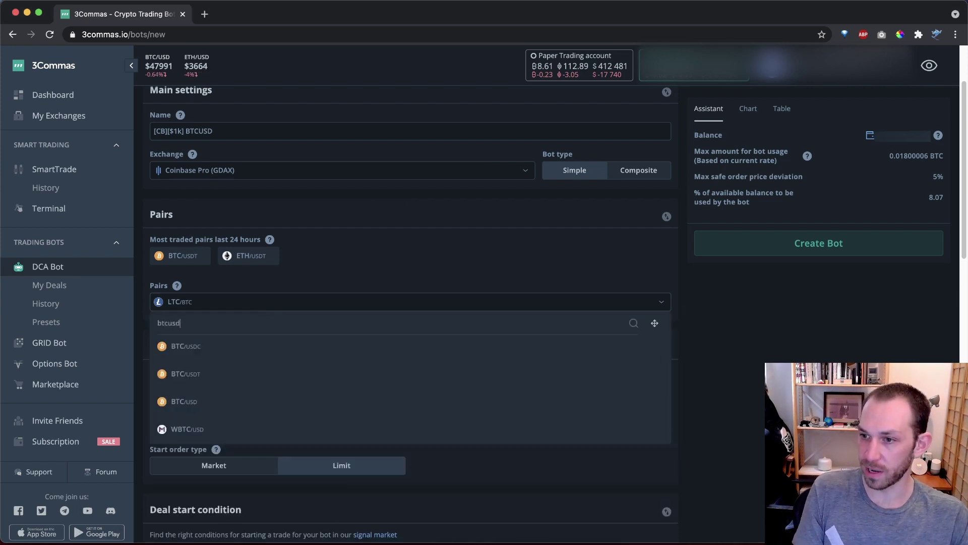
key(super+a)
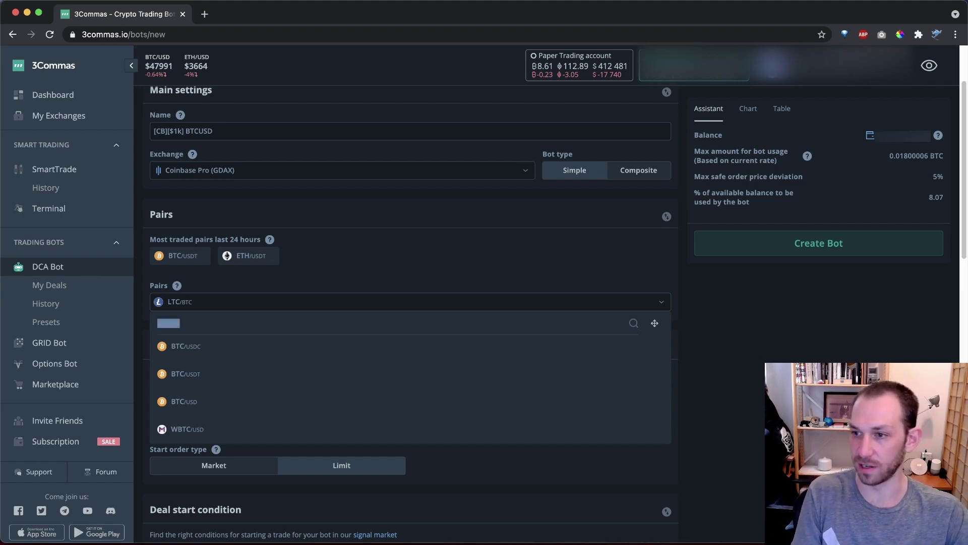
text(xlm)
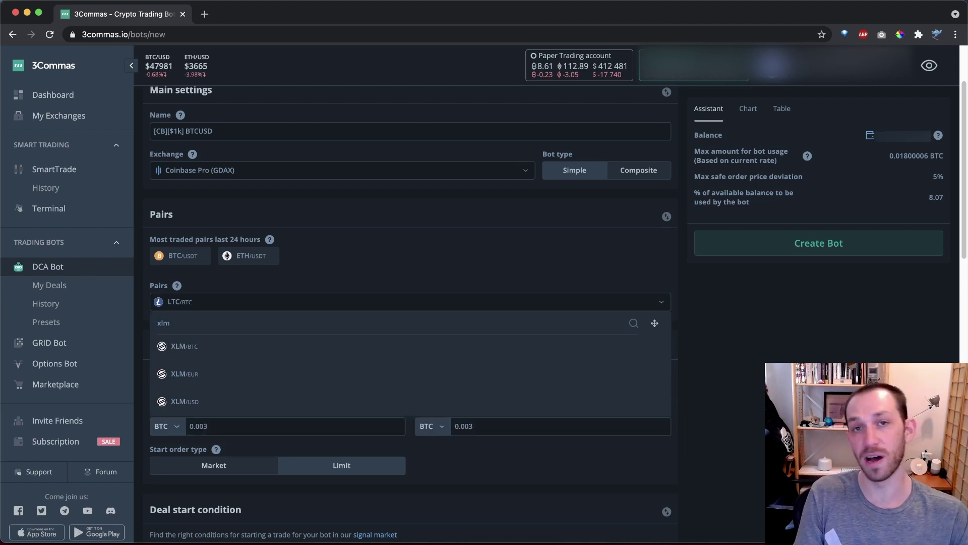
key(BackSpace)
key(BackSpace)
key(BackSpace)
text(btcusd)
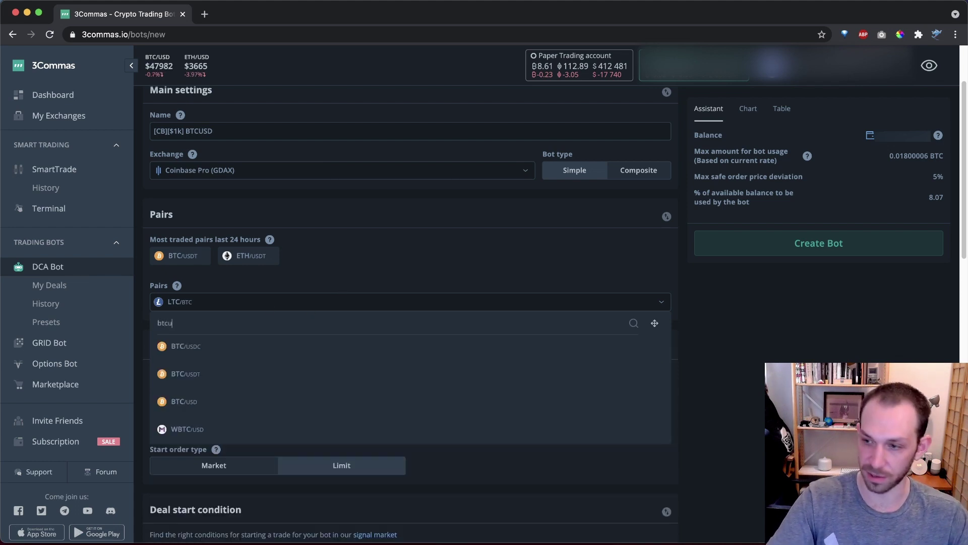
click(347, 402)
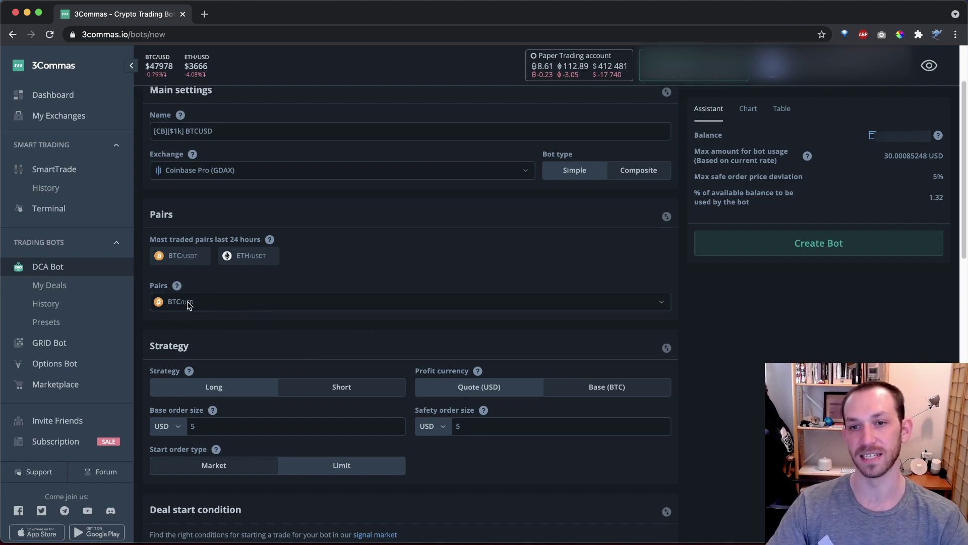
Set the base order size and safety order size to 10 USD each
scroll(188, 305, down, 2)
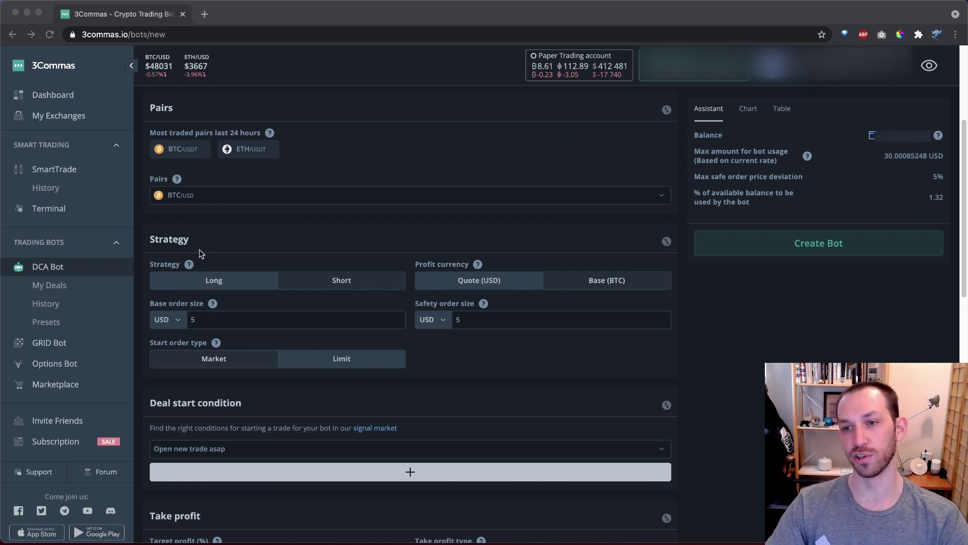
scroll(230, 234, down, 1)
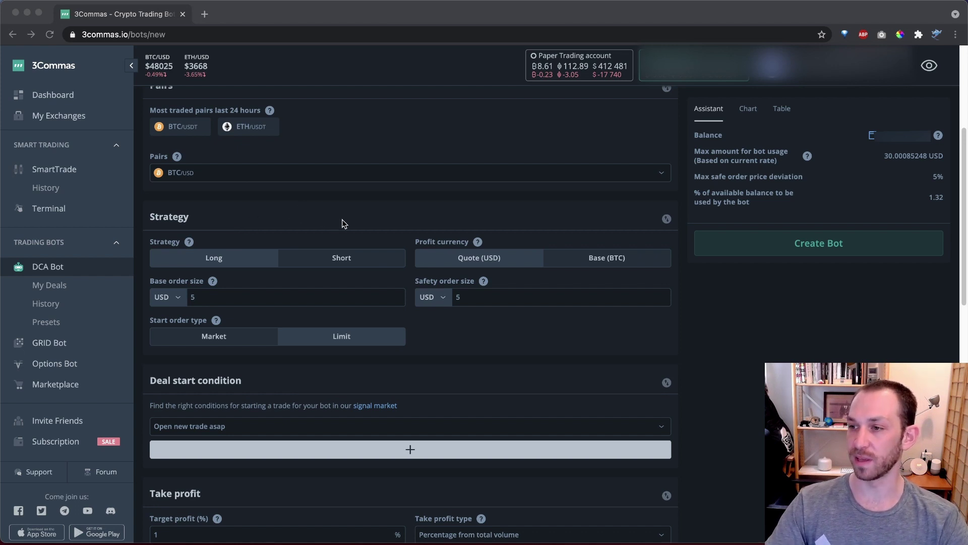
click(219, 258)
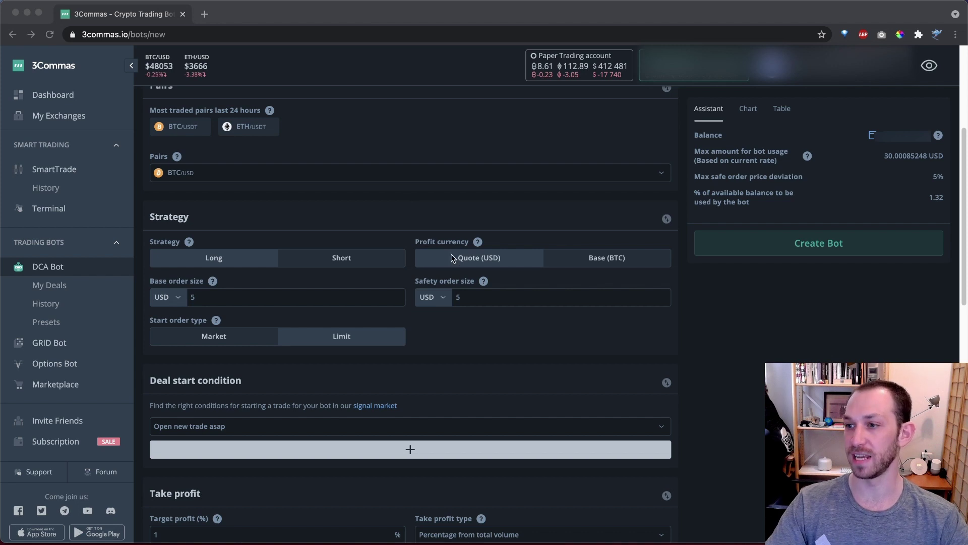
click(468, 260)
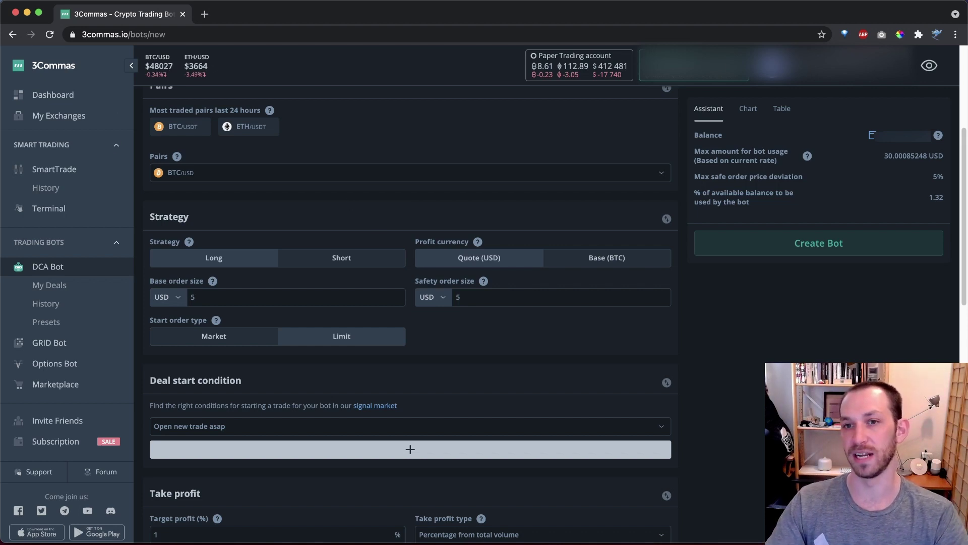
click(454, 285)
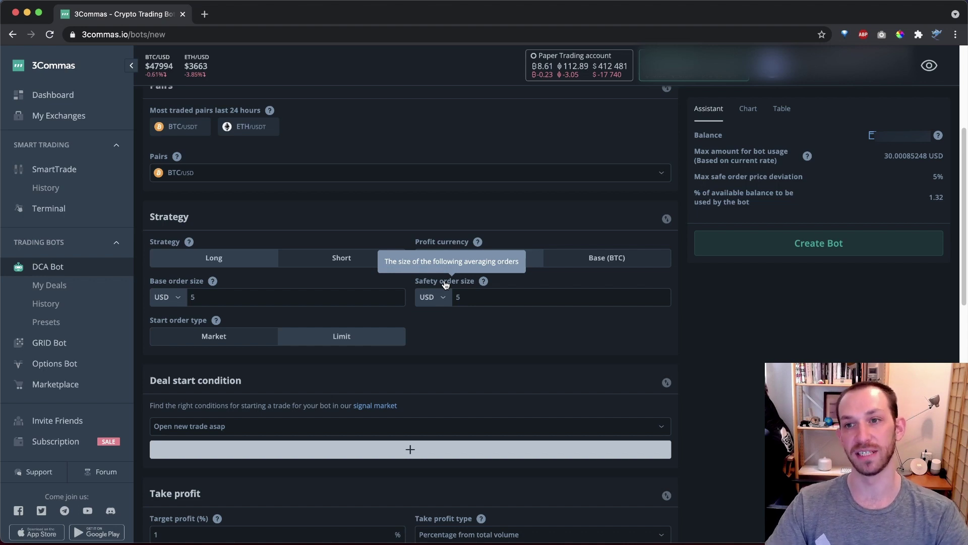
click(283, 297)
key(BackSpace)
text(10)
click(459, 298)
key(BackSpace)
text(10)
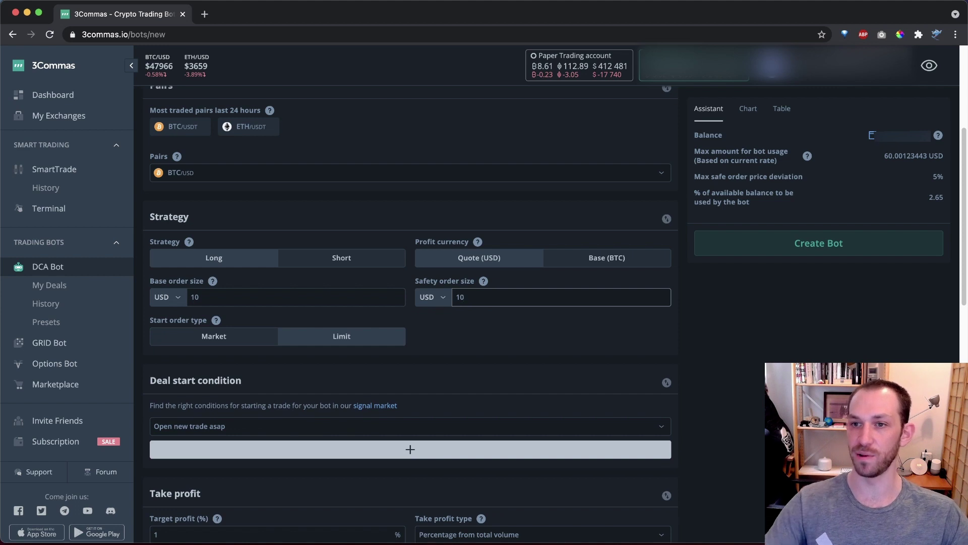
scroll(447, 324, down, 1)
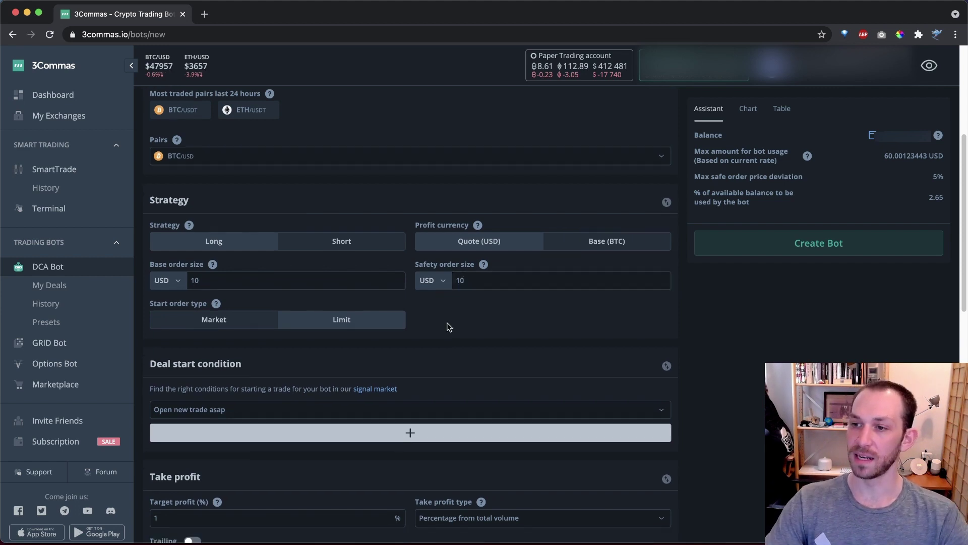
mouse_move(176, 306)
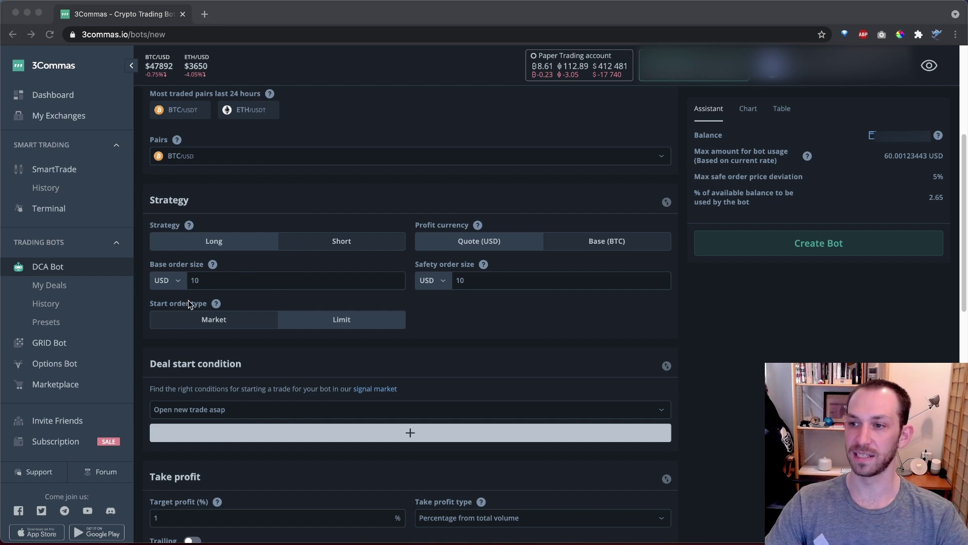
click(247, 294)
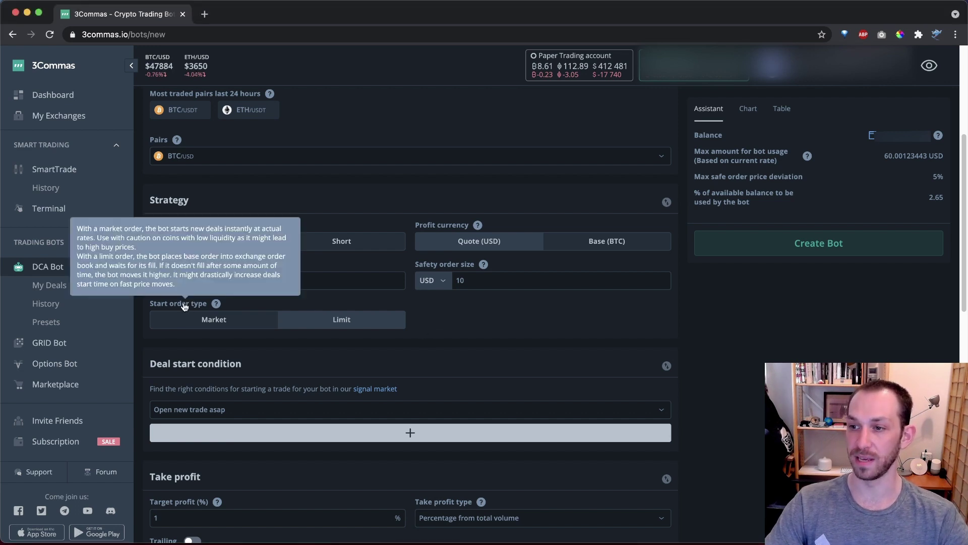
click(322, 319)
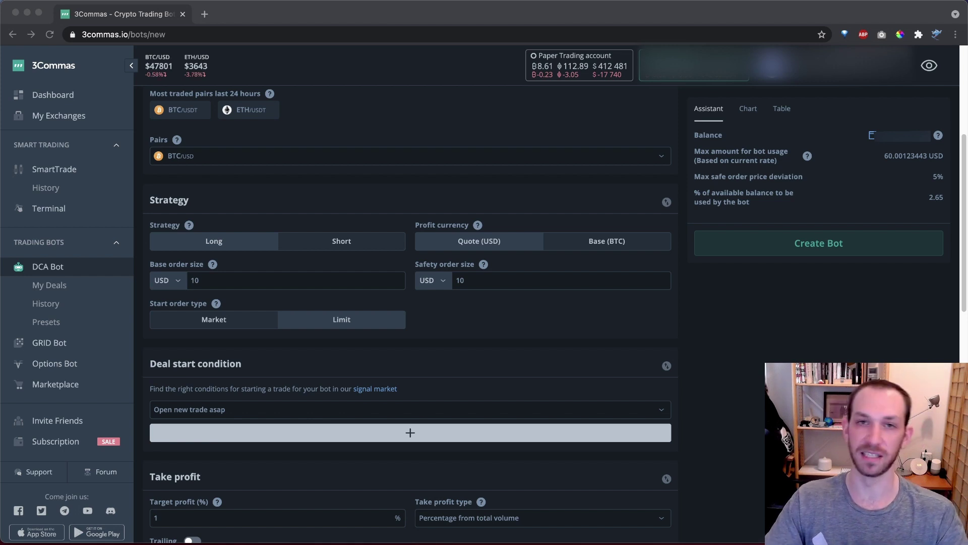
Make a TradingView signal with a 5 minutes interval the deal start condition
scroll(240, 211, down, 3)
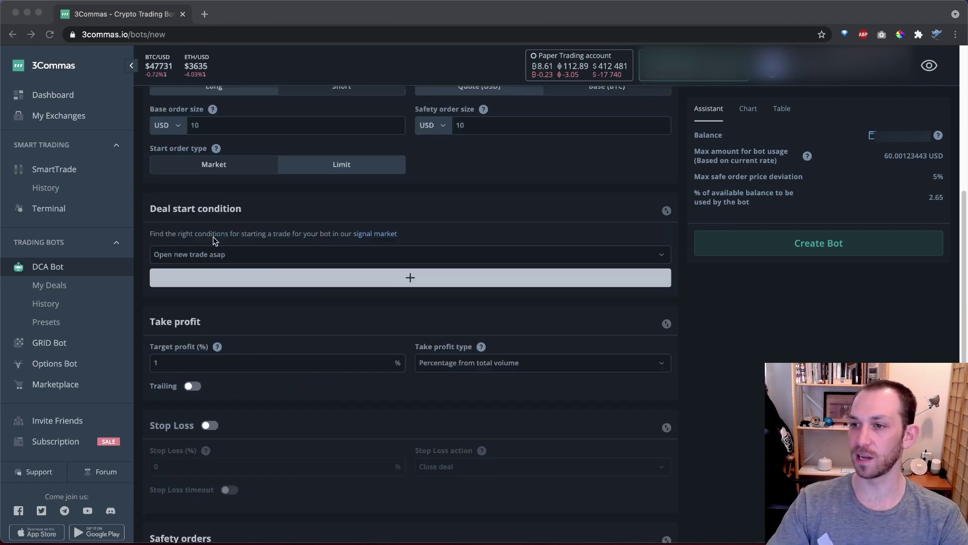
drag(149, 209, 240, 212)
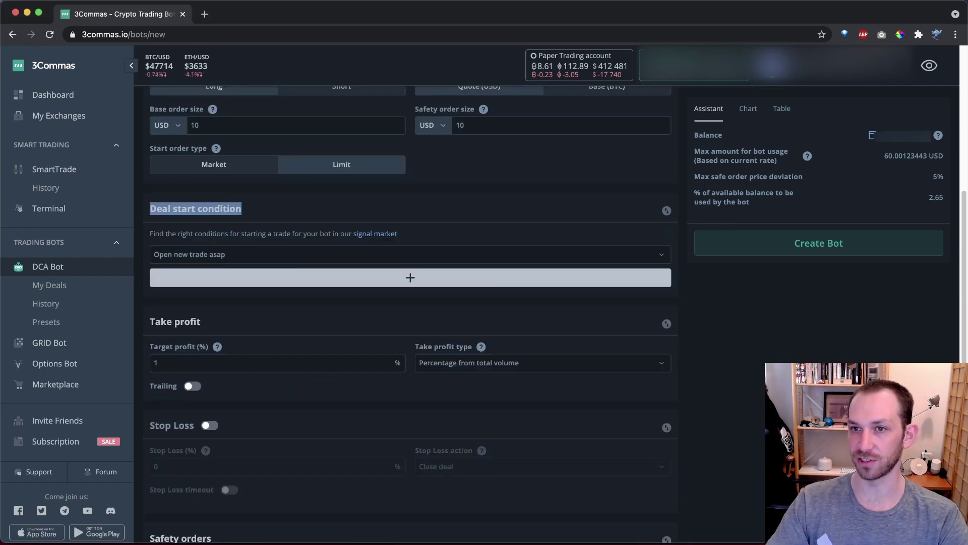
click(281, 210)
click(221, 256)
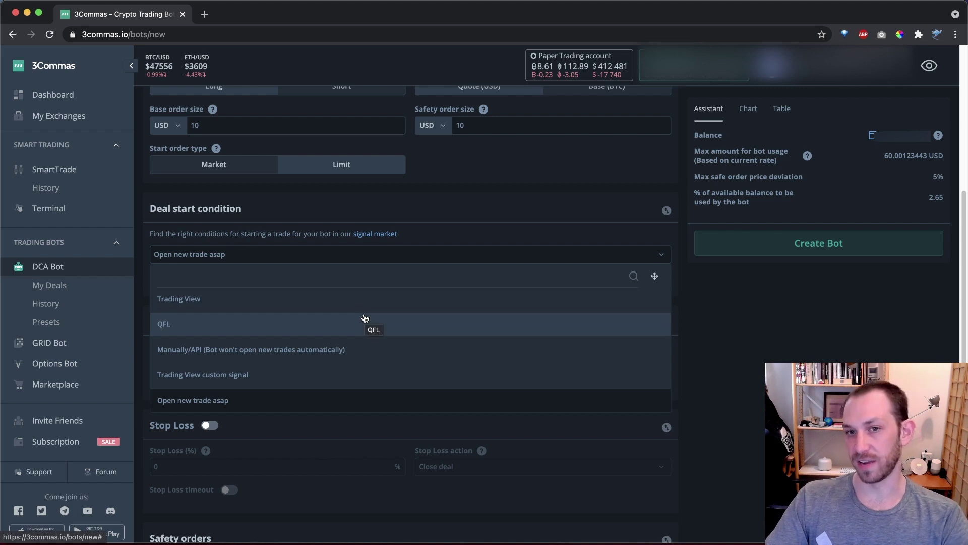
click(207, 301)
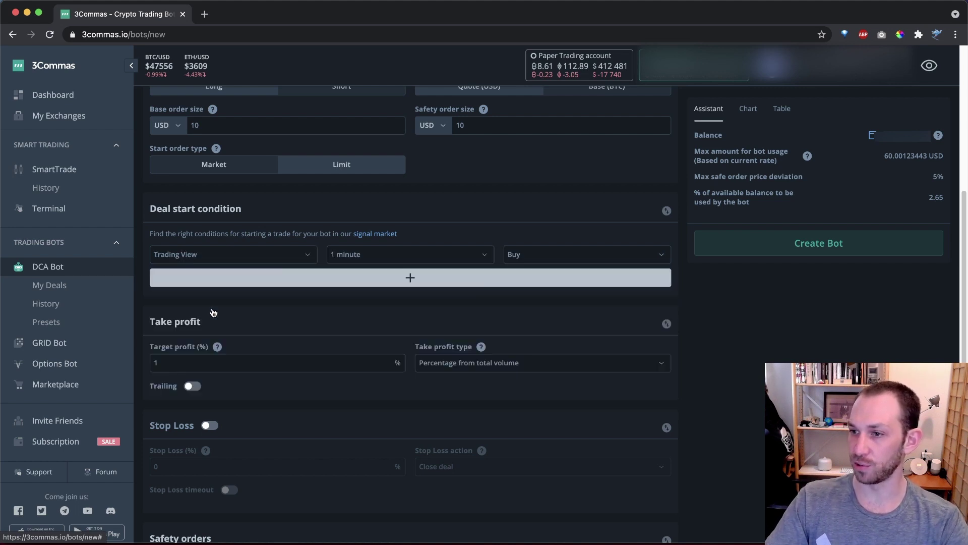
click(365, 254)
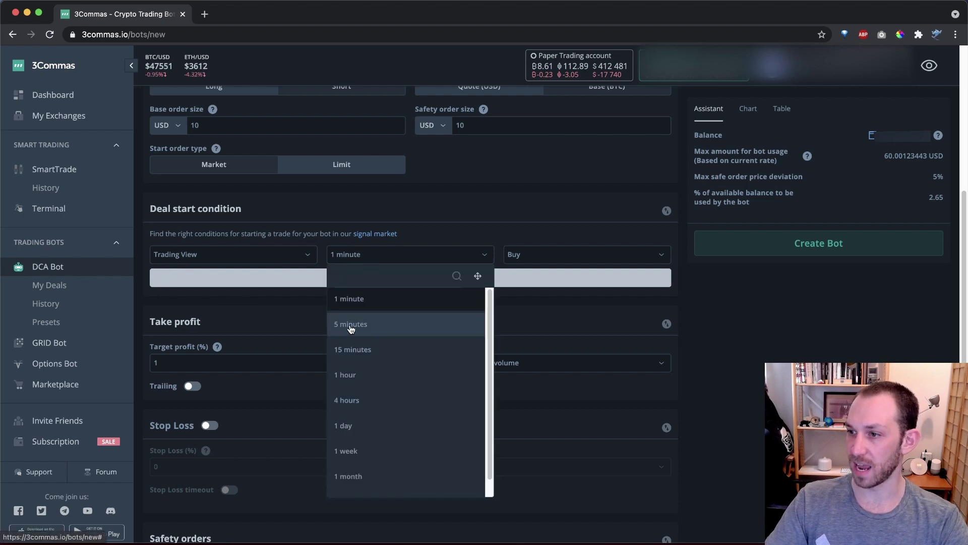
click(443, 326)
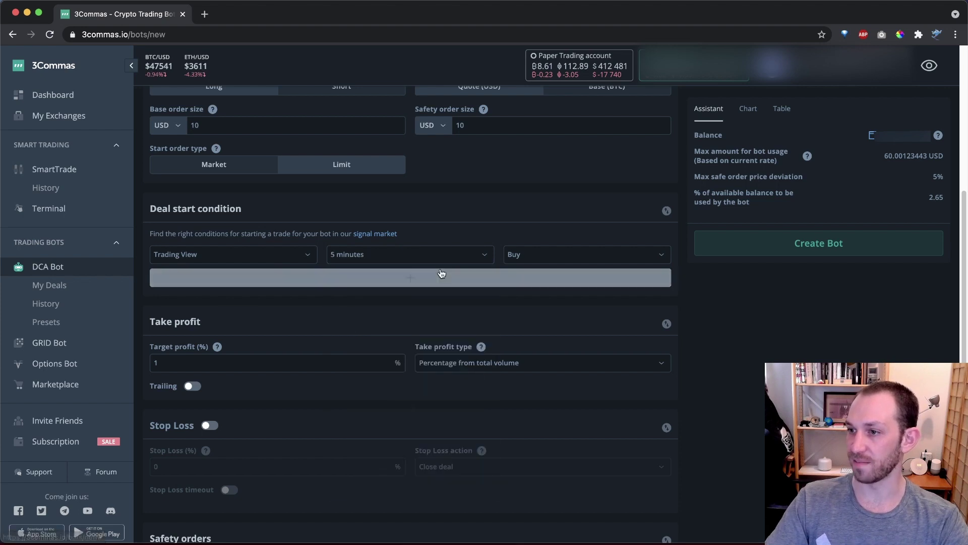
Add a second TradingView start condition, then delete it, leaving only the 5-minute one
click(389, 285)
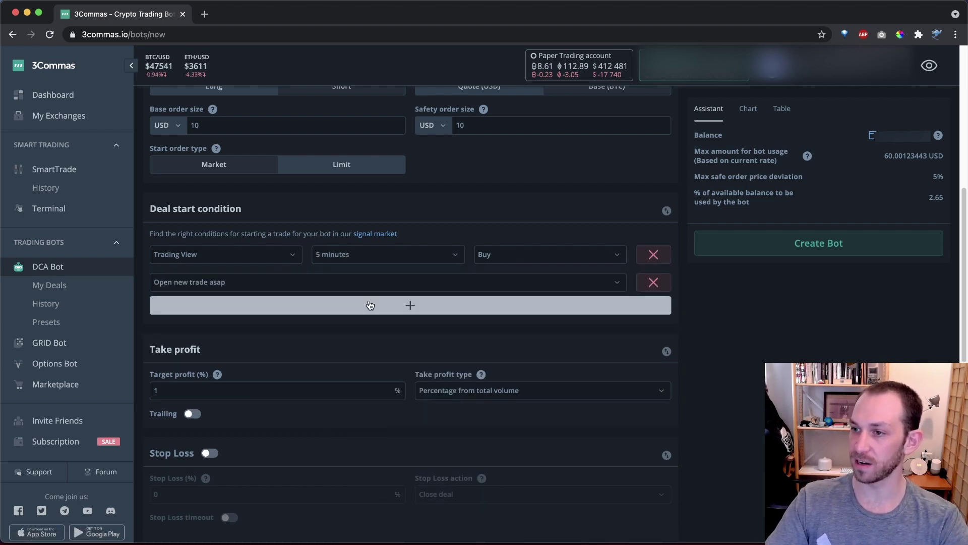
click(341, 286)
click(277, 326)
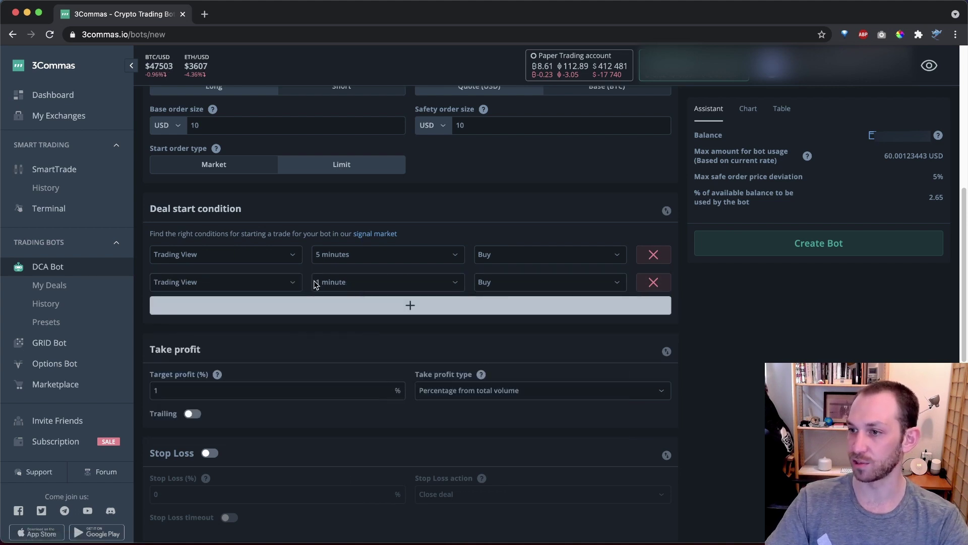
click(653, 284)
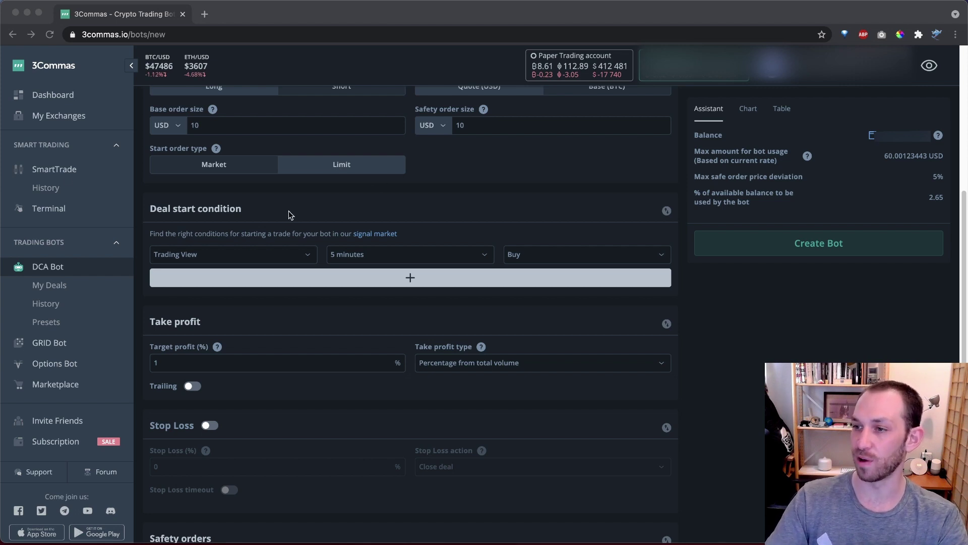
Set target profit to 1.5% and enable trailing with 0.2% deviation
click(268, 212)
scroll(184, 201, down, 3)
triple_click(184, 202)
click(157, 239)
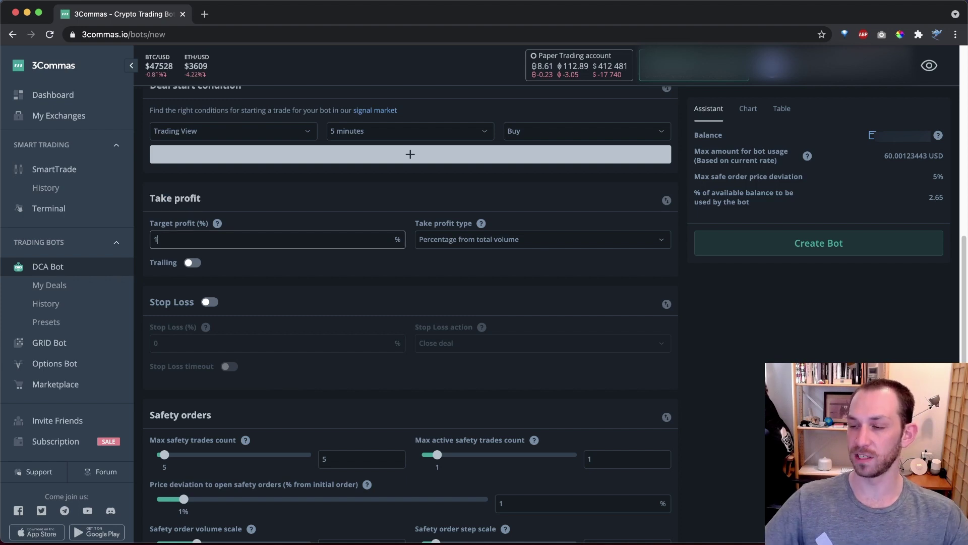
text(.5)
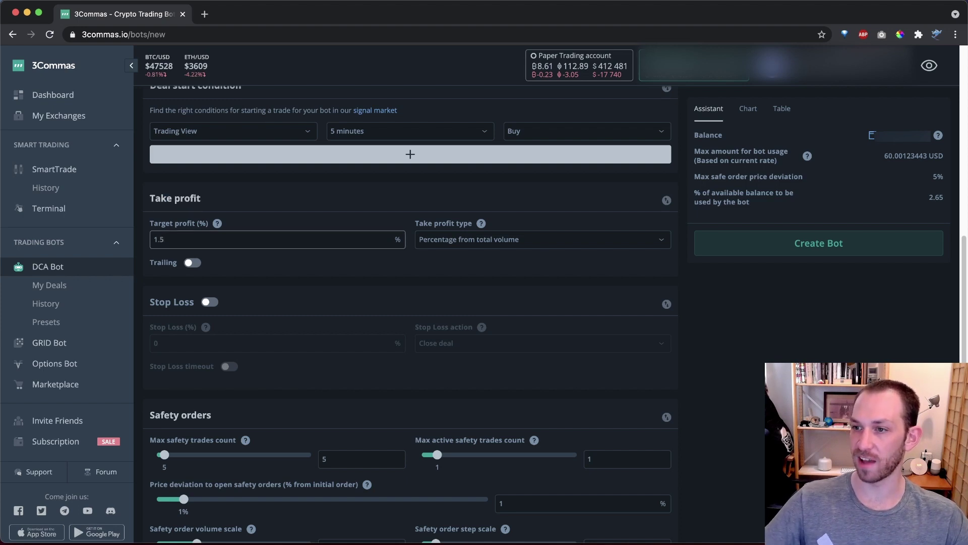
click(192, 262)
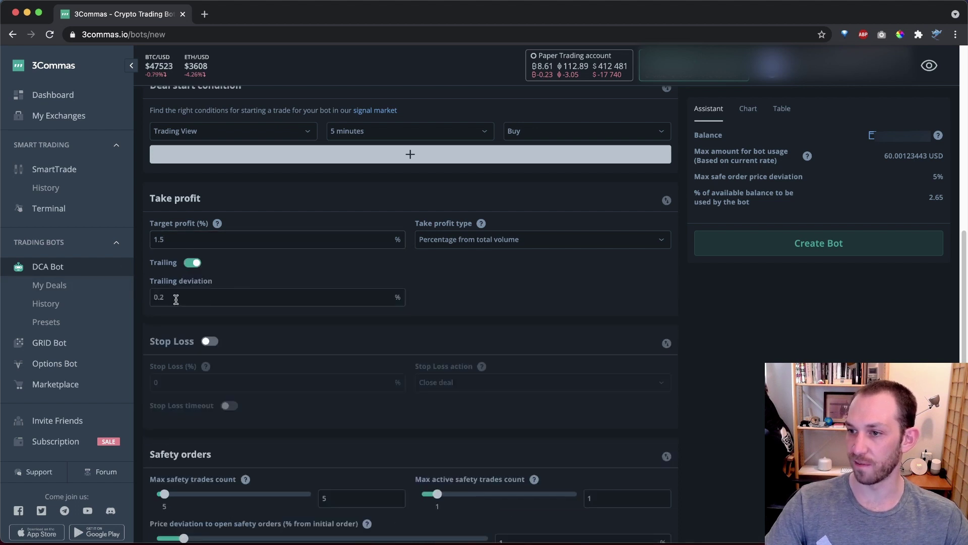
double_click(184, 241)
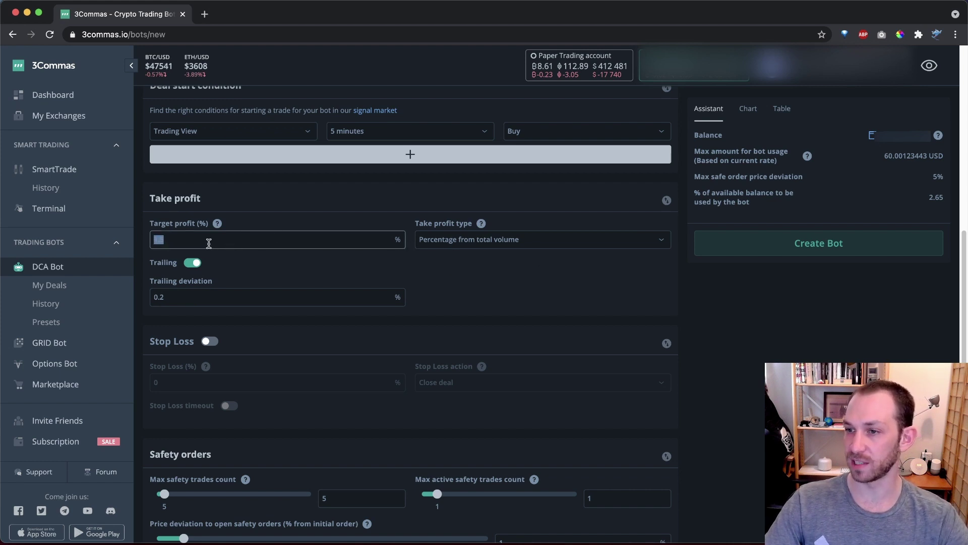
click(207, 302)
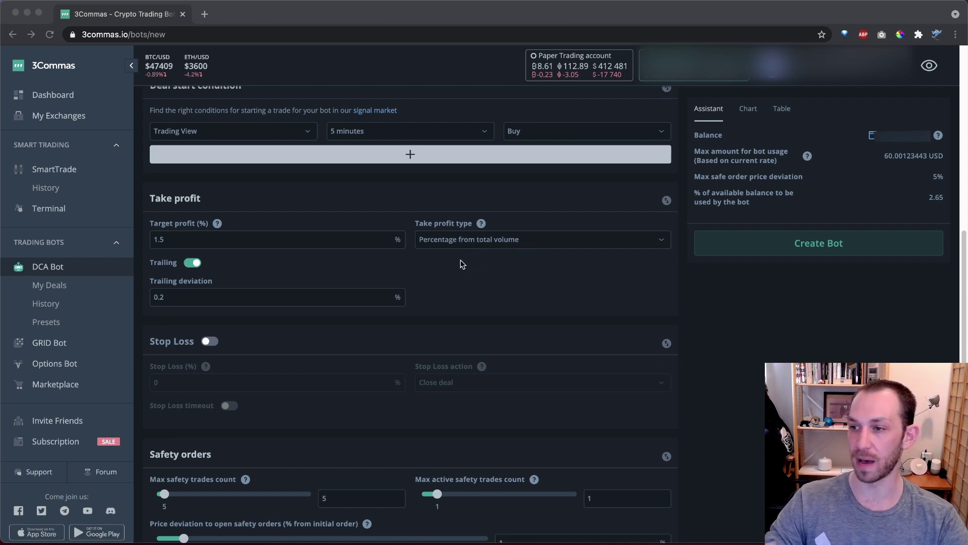
Keep the take profit type on Percentage from total volume
click(494, 241)
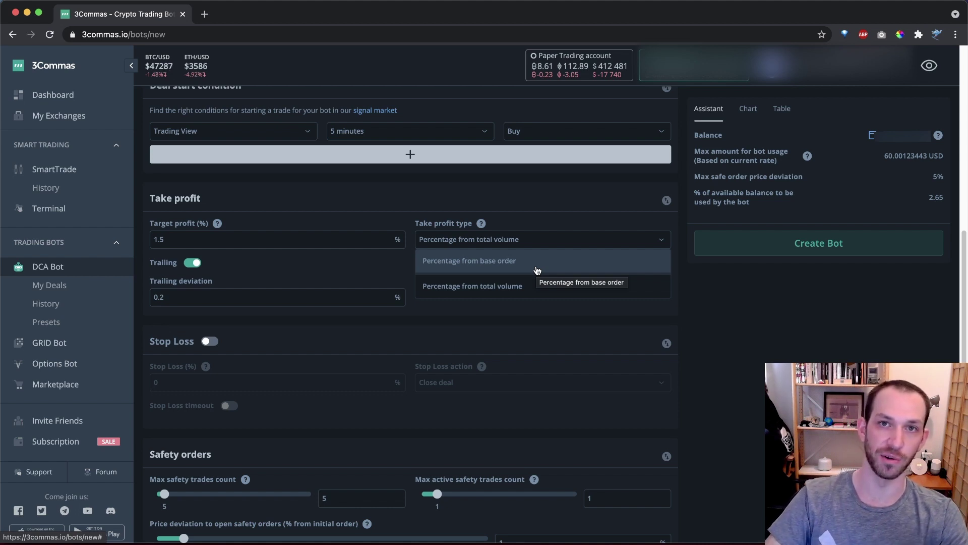
scroll(538, 277, down, 1)
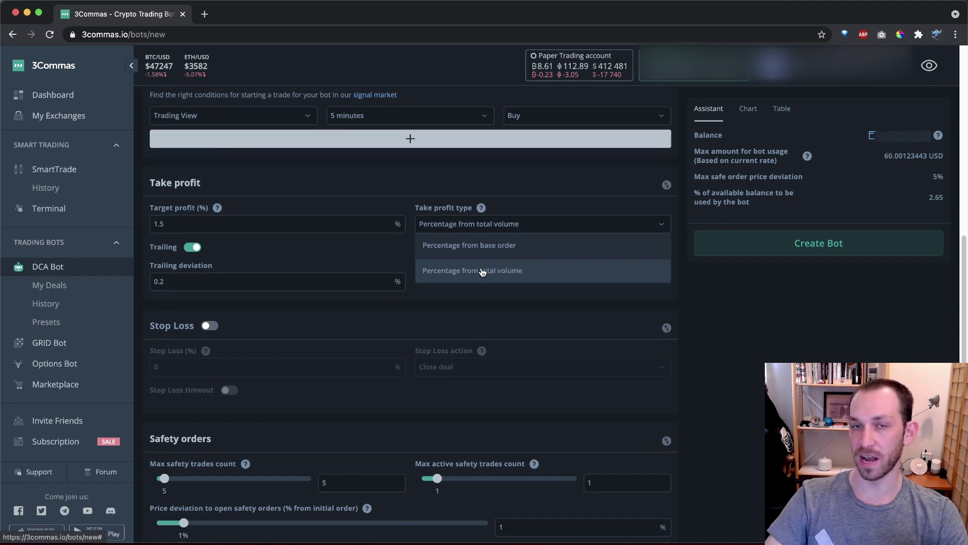
click(539, 279)
scroll(168, 232, down, 3)
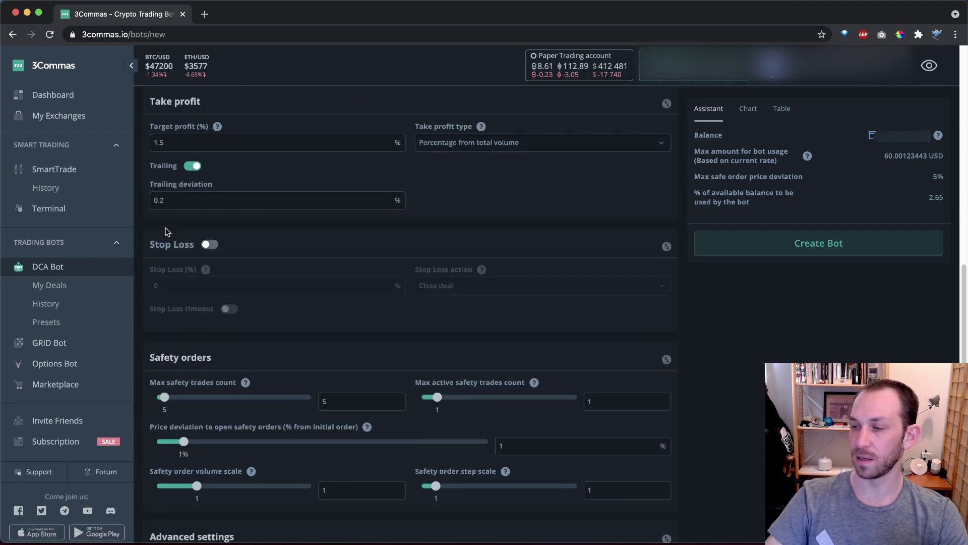
drag(168, 232, 235, 263)
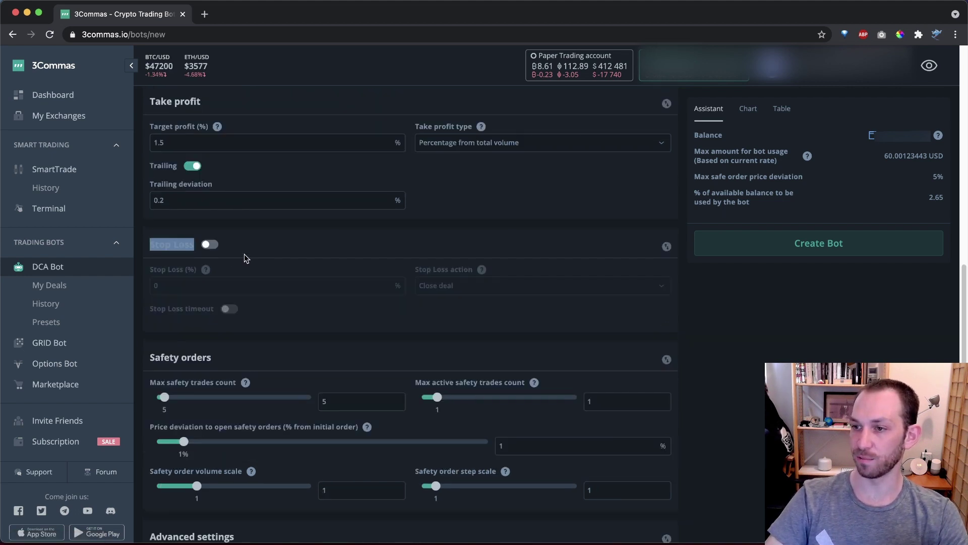
click(185, 231)
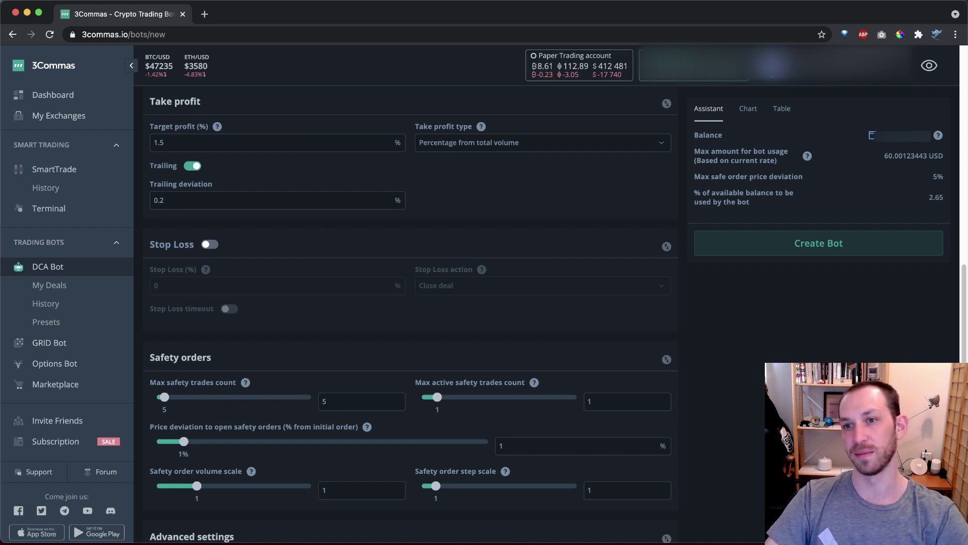
scroll(304, 204, down, 3)
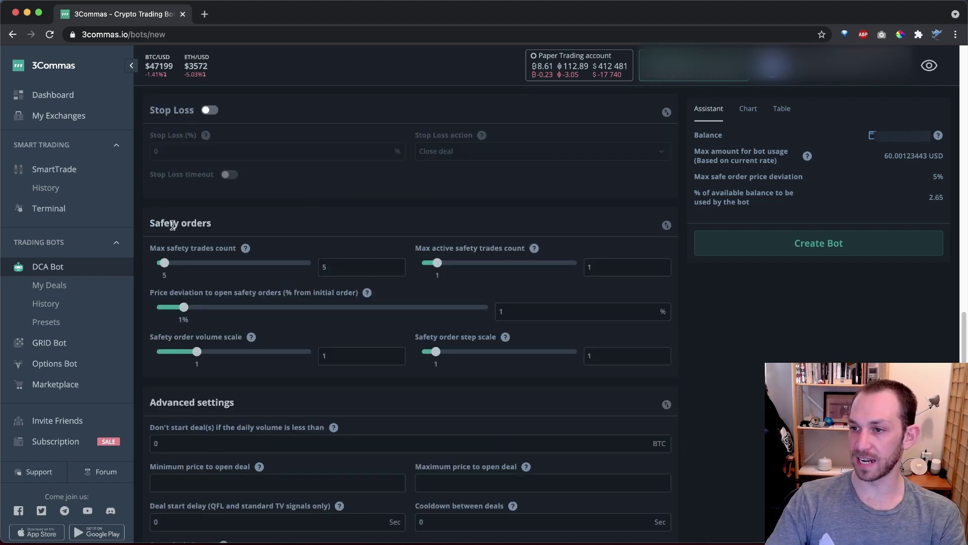
mouse_move(183, 251)
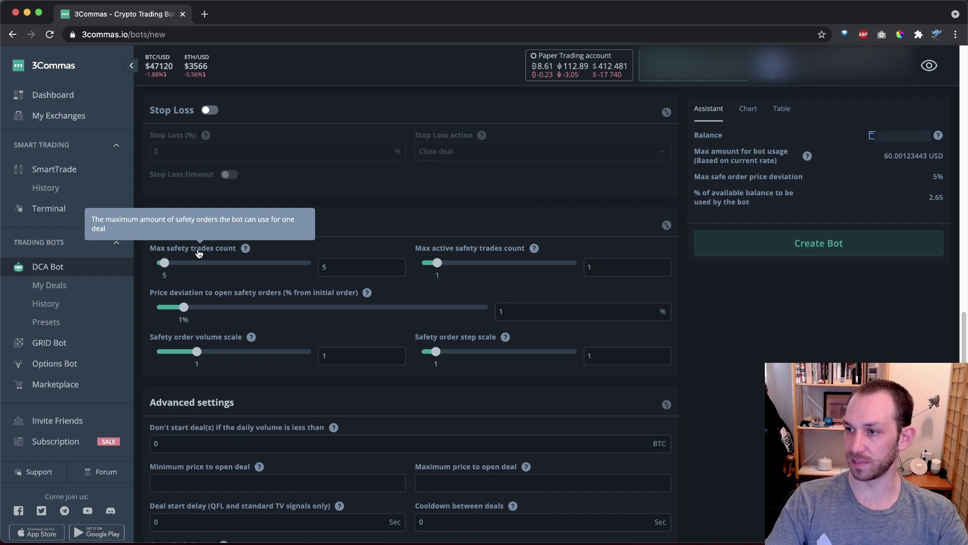
mouse_move(483, 251)
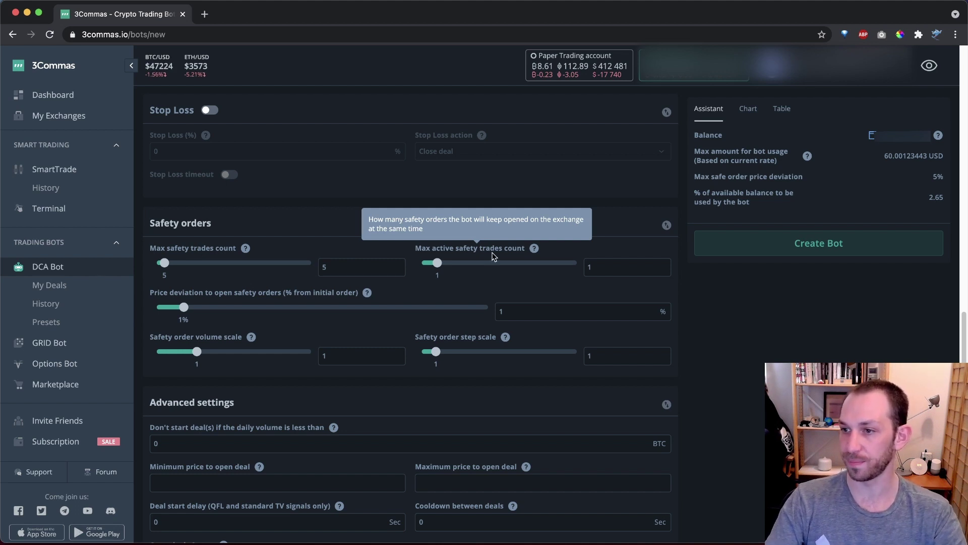
mouse_move(276, 291)
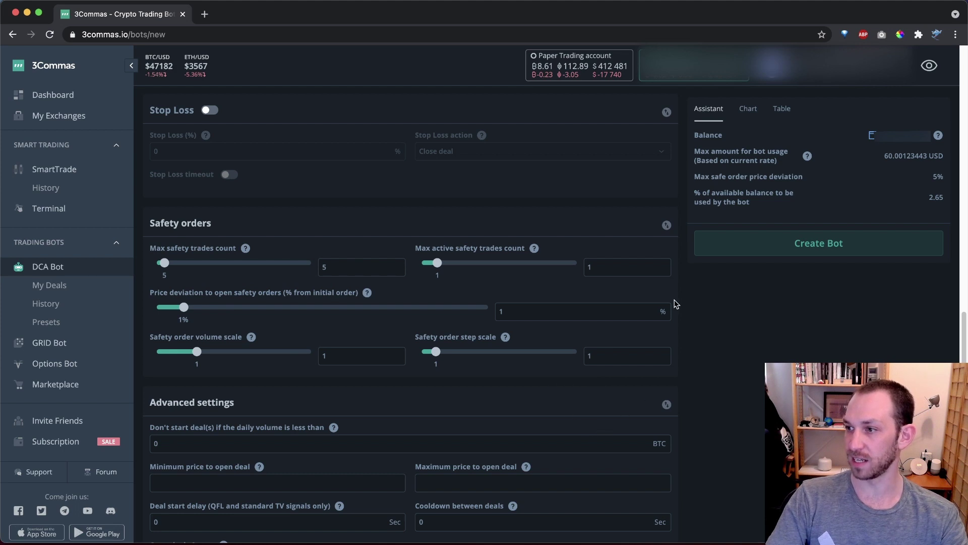
drag(695, 177, 803, 176)
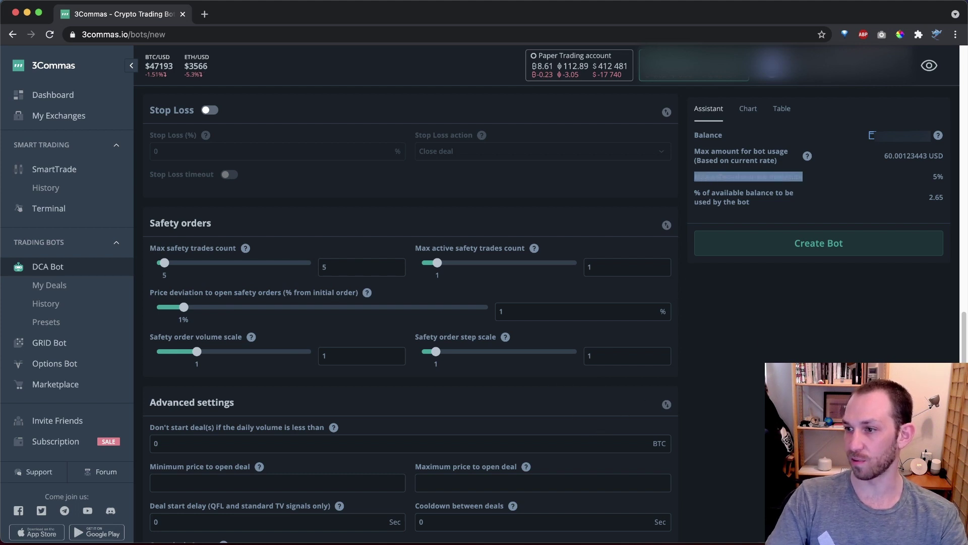
click(729, 339)
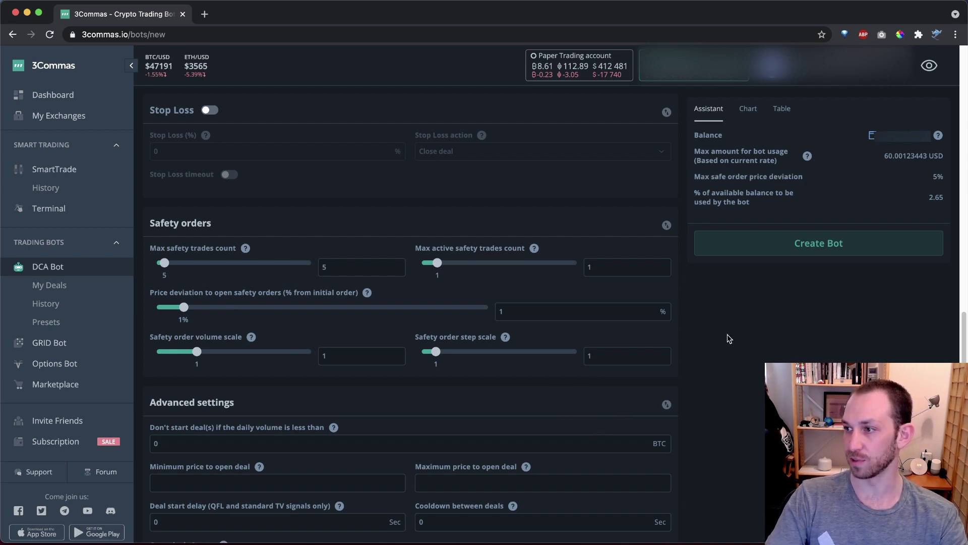
key(super+Tab)
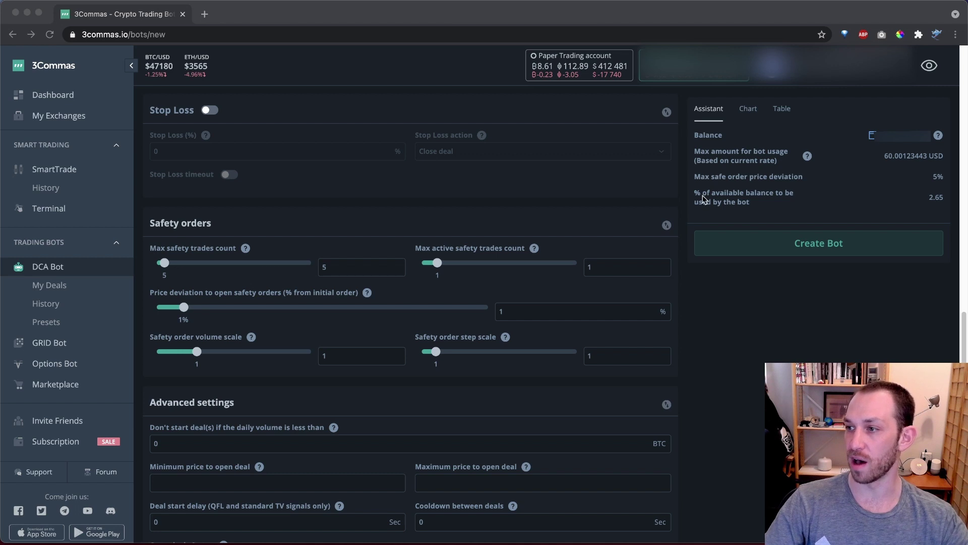
triple_click(715, 177)
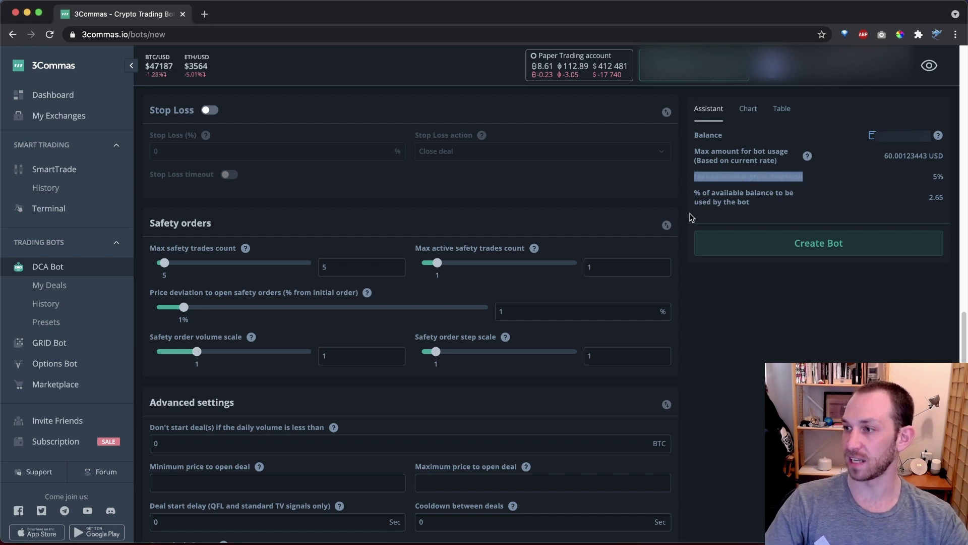
Set max safety trades count to 7 and max active safety trades to 3
click(742, 374)
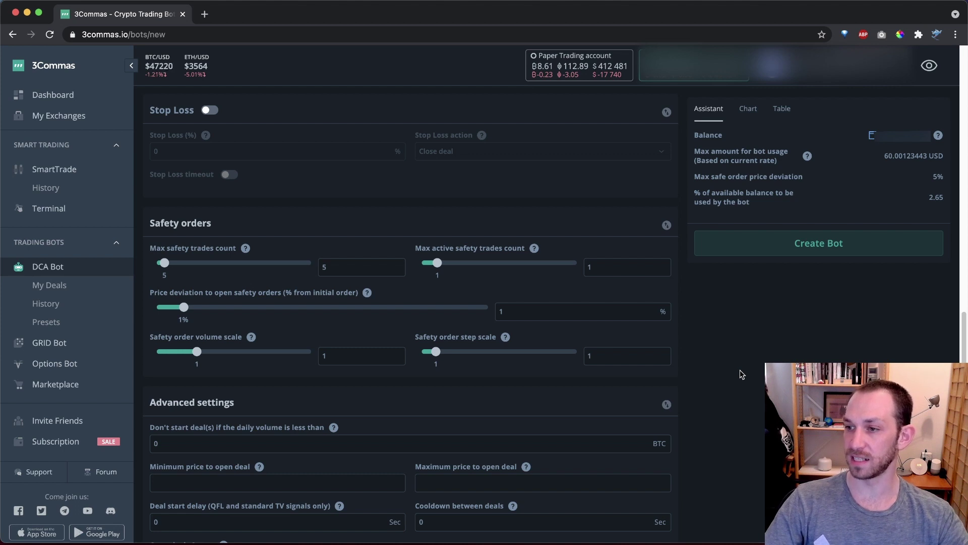
click(339, 268)
key(BackSpace)
text(7)
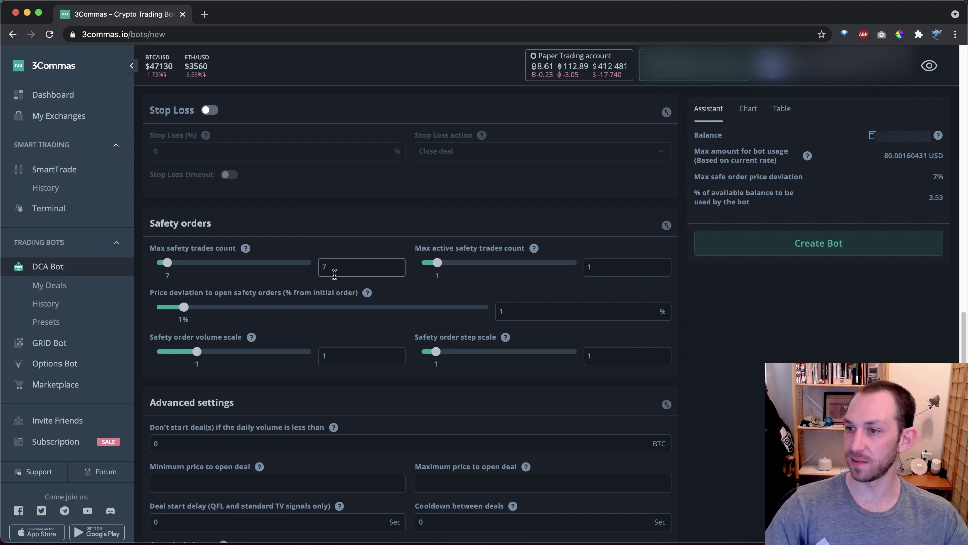
double_click(610, 264)
text(3)
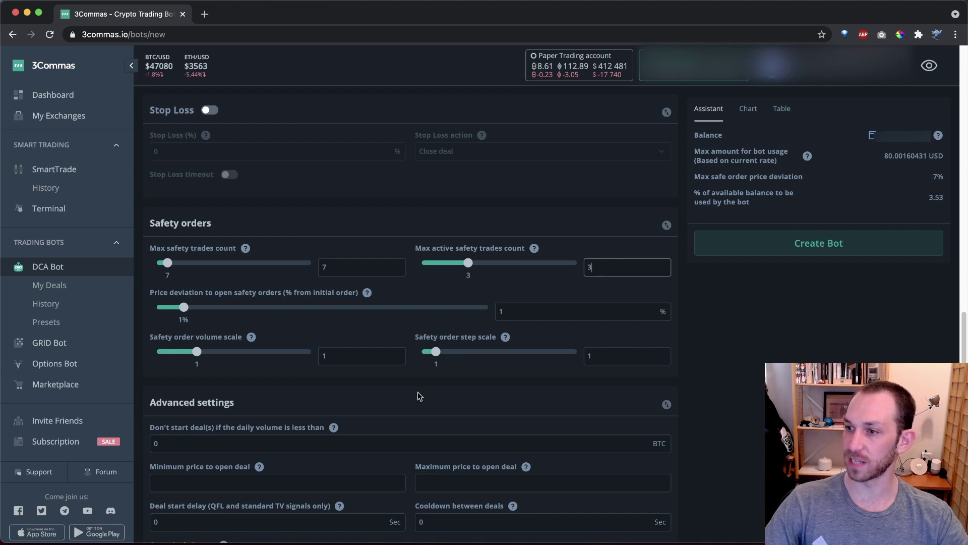
Set the safety order step scale to 1.25 and volume scale to 1.65
drag(437, 353, 439, 359)
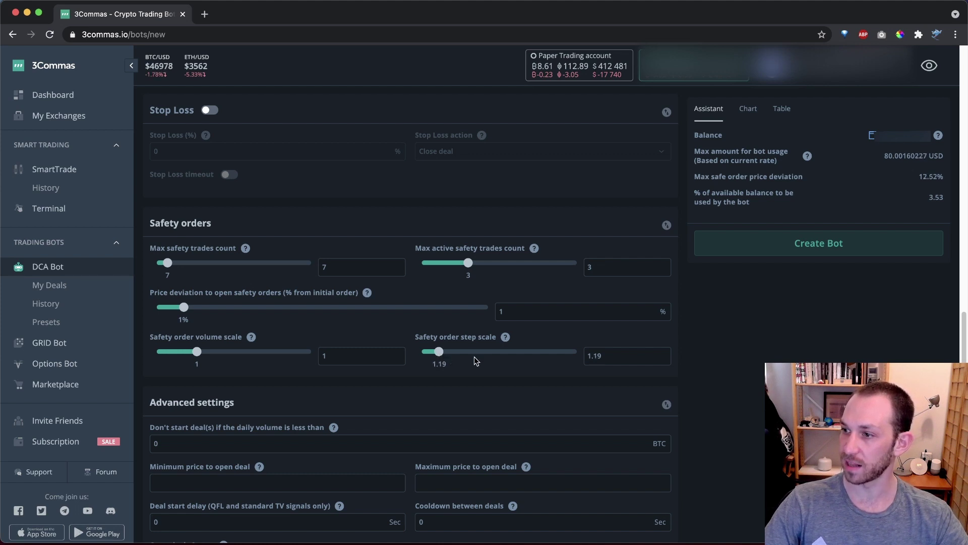
double_click(614, 361)
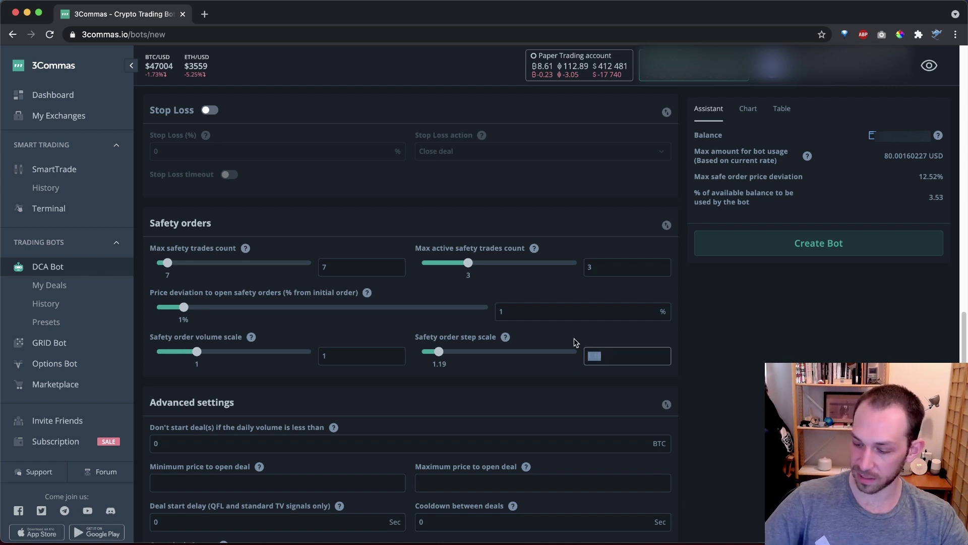
text(1.25)
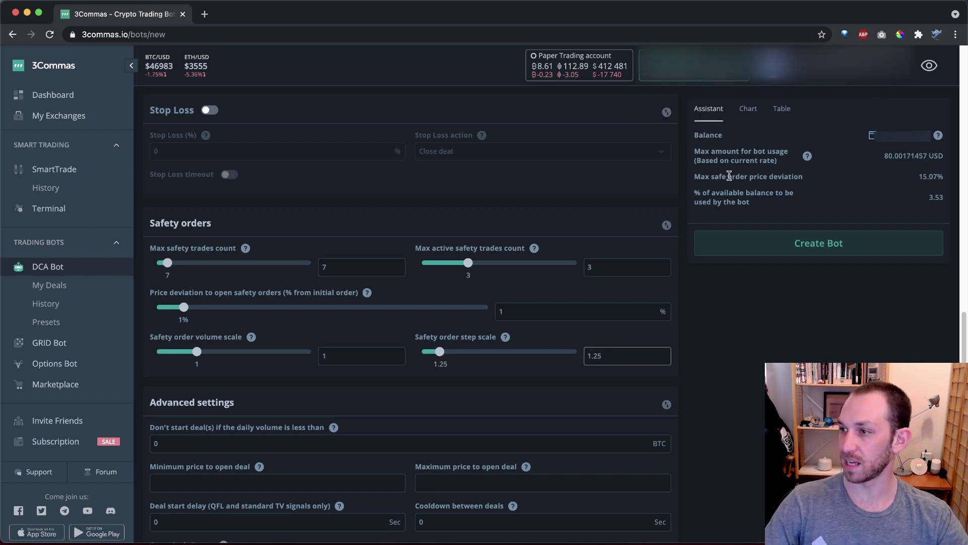
drag(937, 177, 731, 175)
click(760, 351)
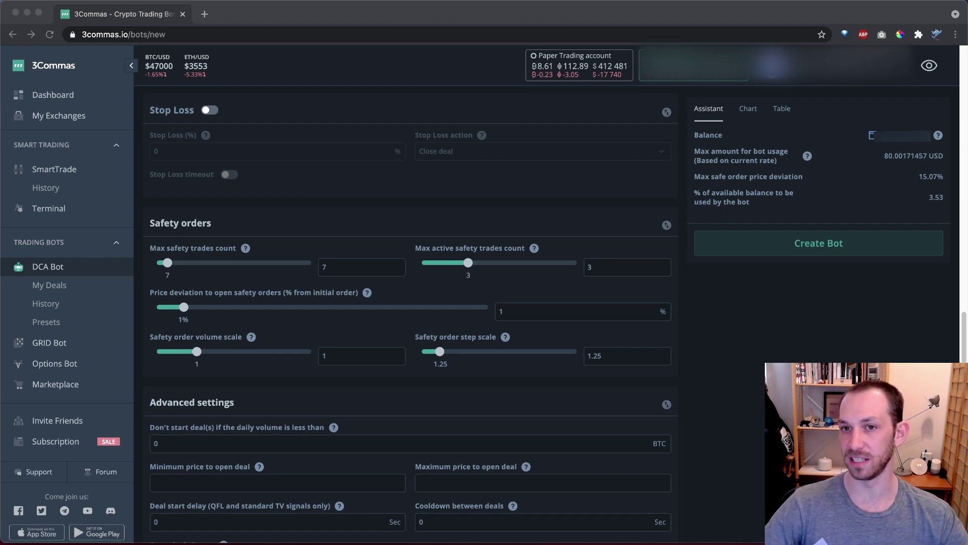
click(817, 322)
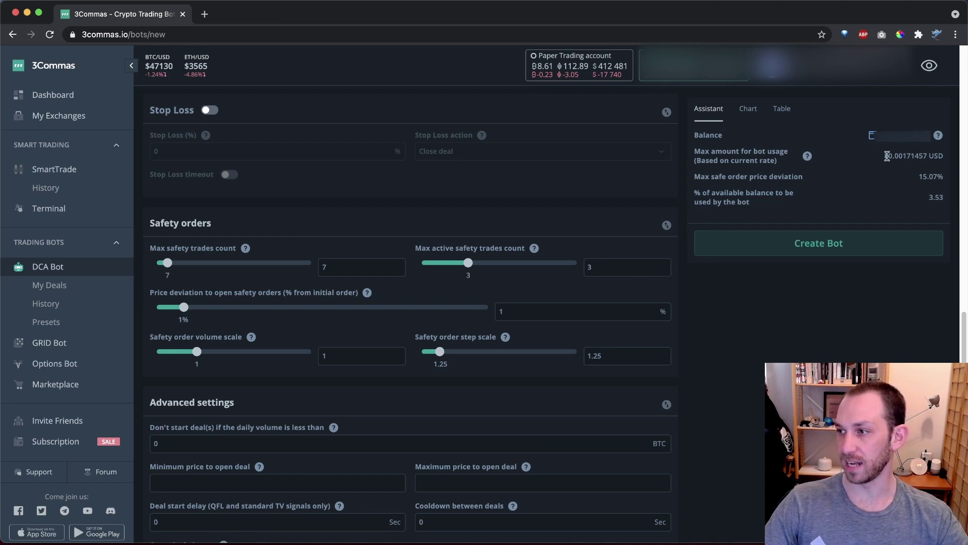
drag(887, 156, 944, 157)
click(854, 328)
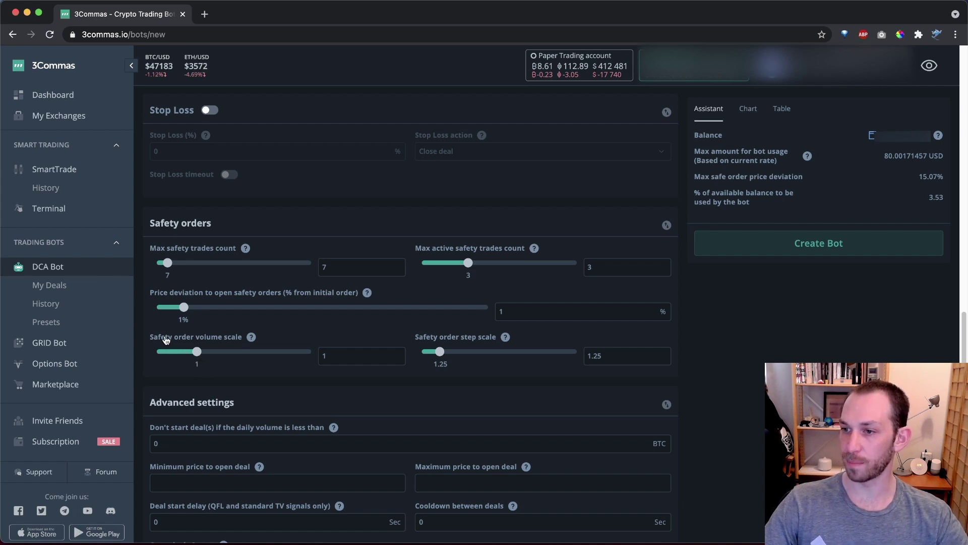
drag(199, 355, 215, 355)
click(356, 353)
key(Up)
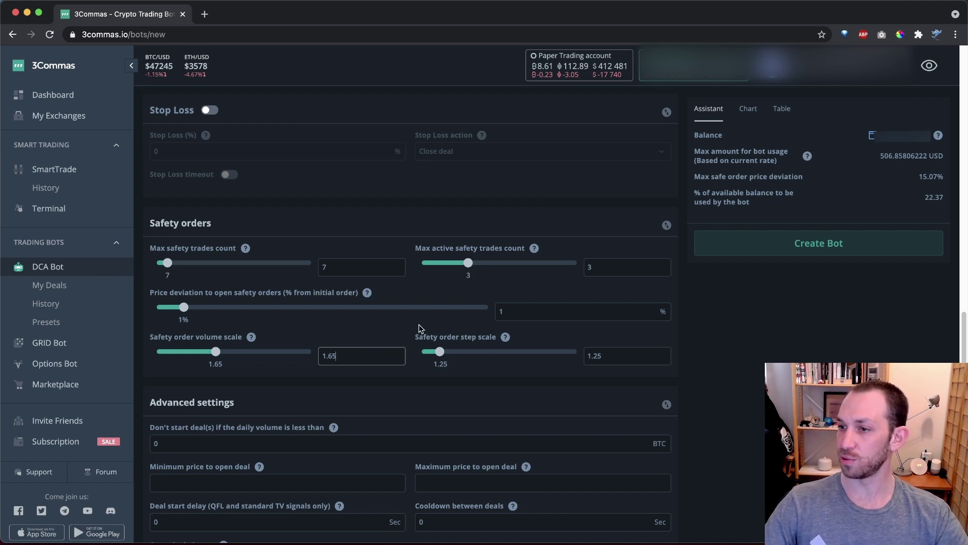
Change the base order size and safety order size from 10 to 20 USD each
scroll(420, 328, up, 8)
scroll(422, 328, up, 2)
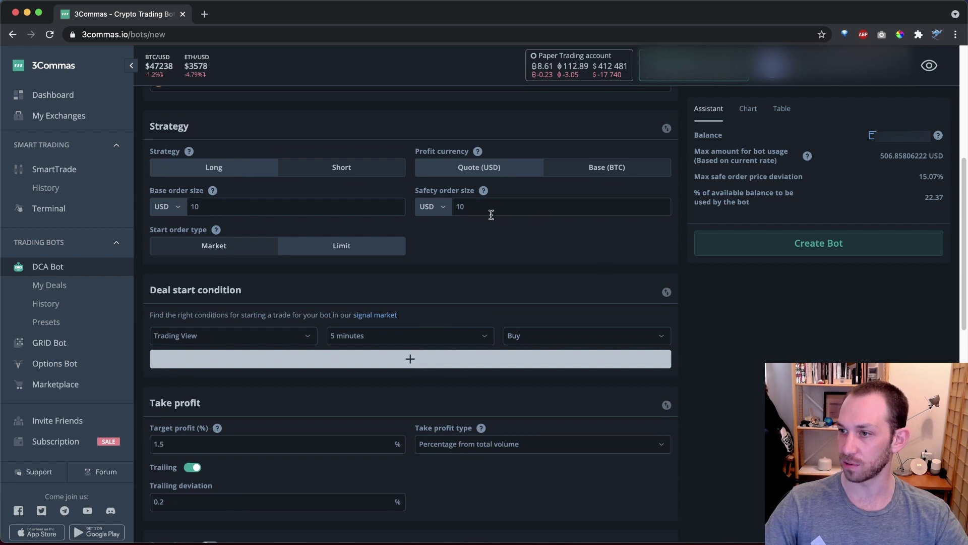
click(289, 206)
key(super+a)
key(BackSpace)
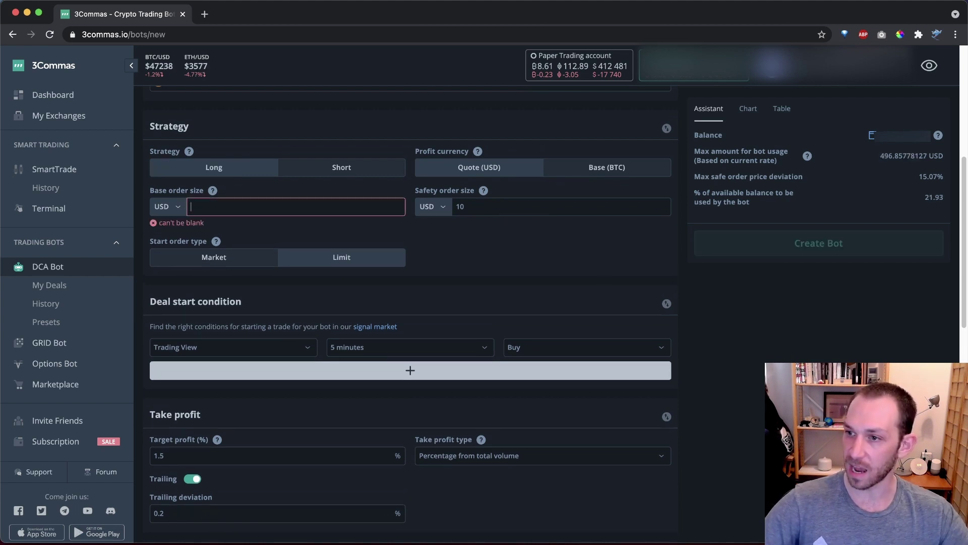
text(20)
key(Tab)
text(20)
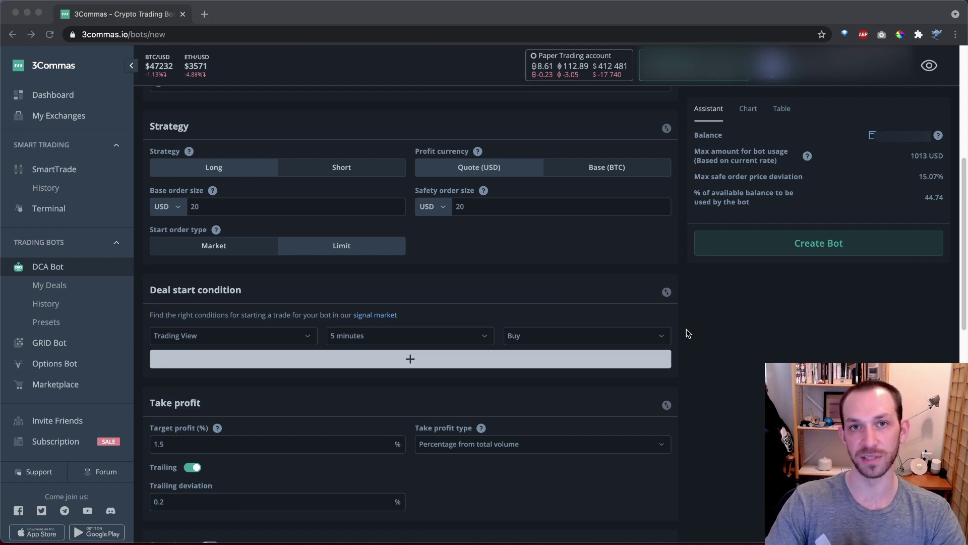
scroll(293, 216, down, 10)
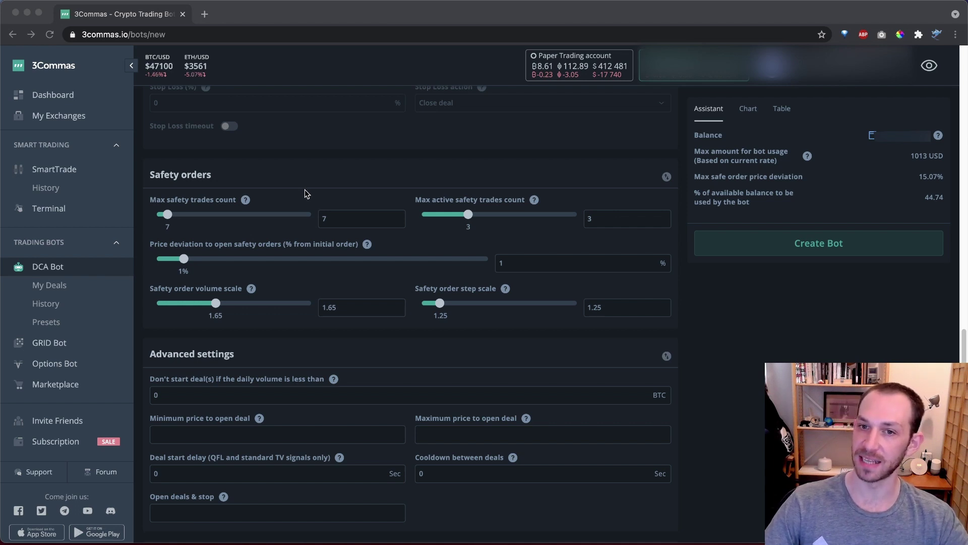
Append ' - TV 5m Buy' so the bot name reads '[CB][$1k] BTCUSD - TV 5m Buy'
scroll(300, 201, up, 15)
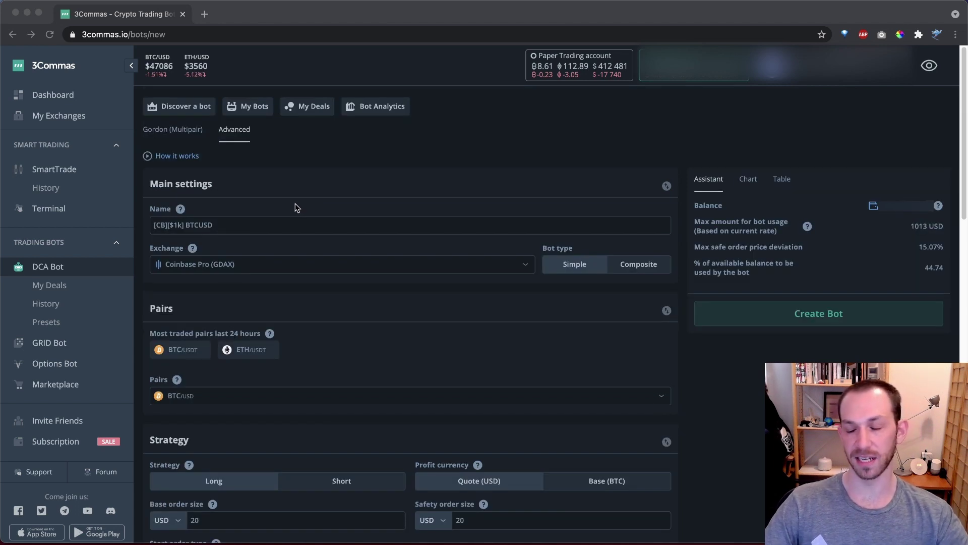
key(super+Tab)
click(322, 225)
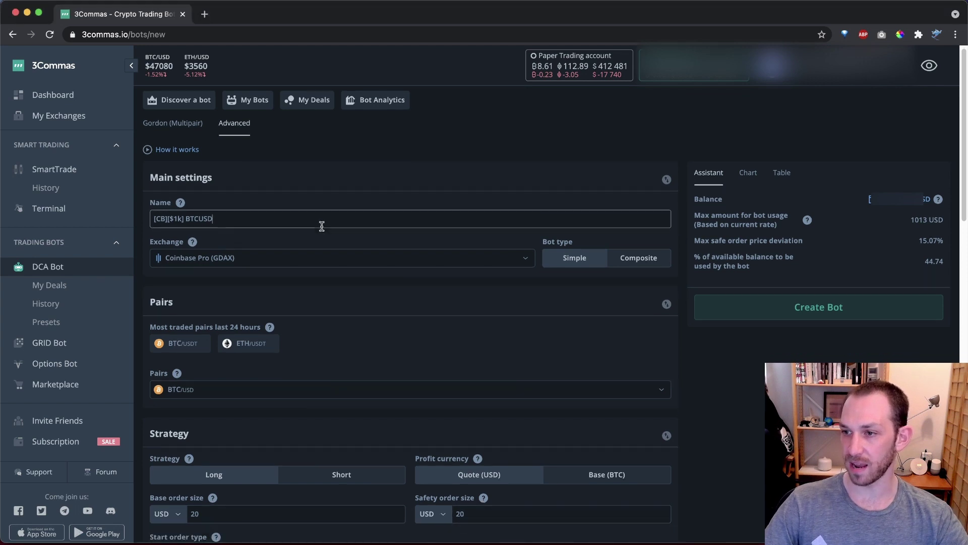
scroll(321, 226, down, 6)
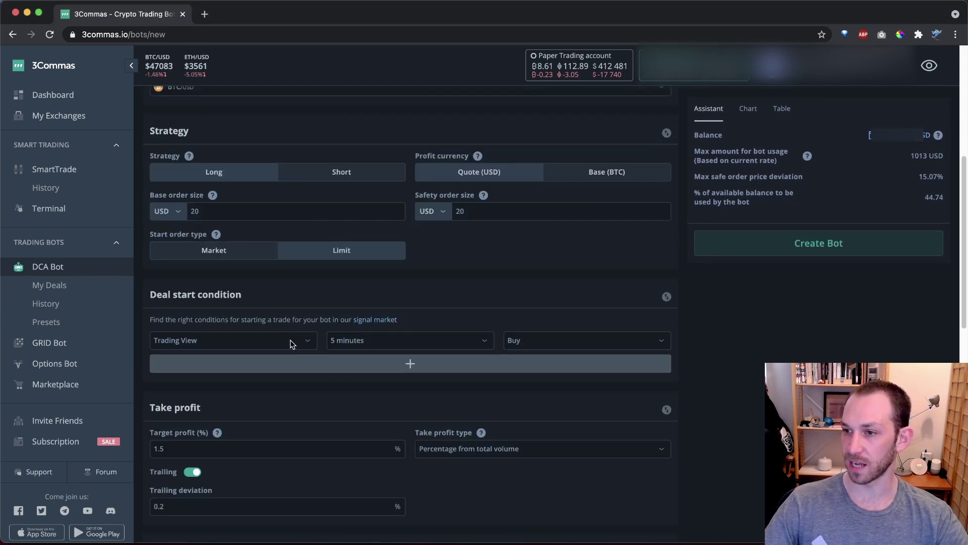
scroll(352, 339, up, 5)
scroll(351, 340, up, 1)
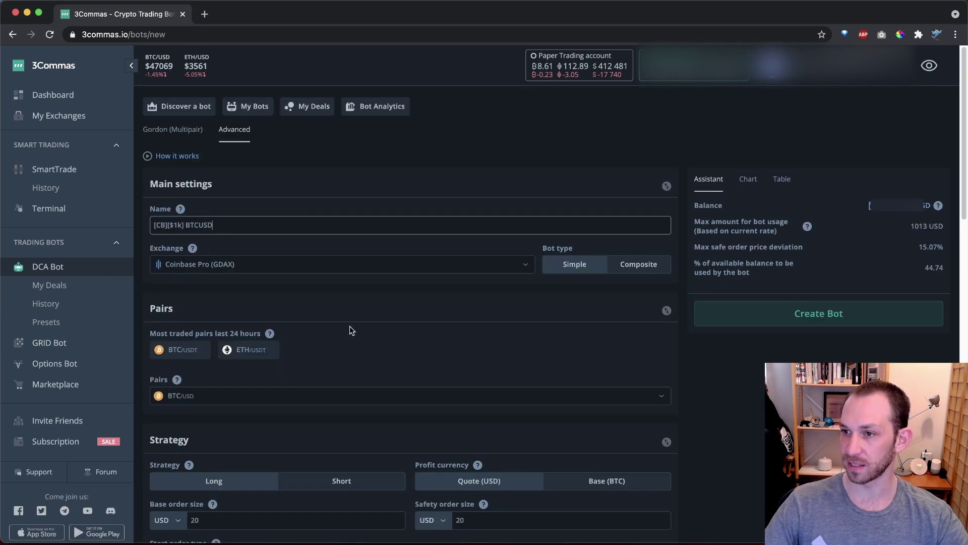
text(TV)
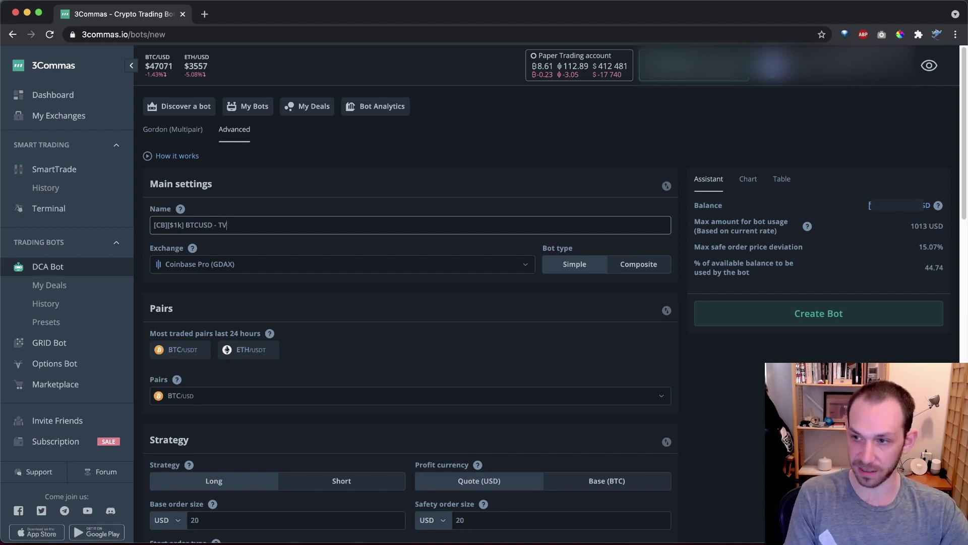
text( 5m Buy)
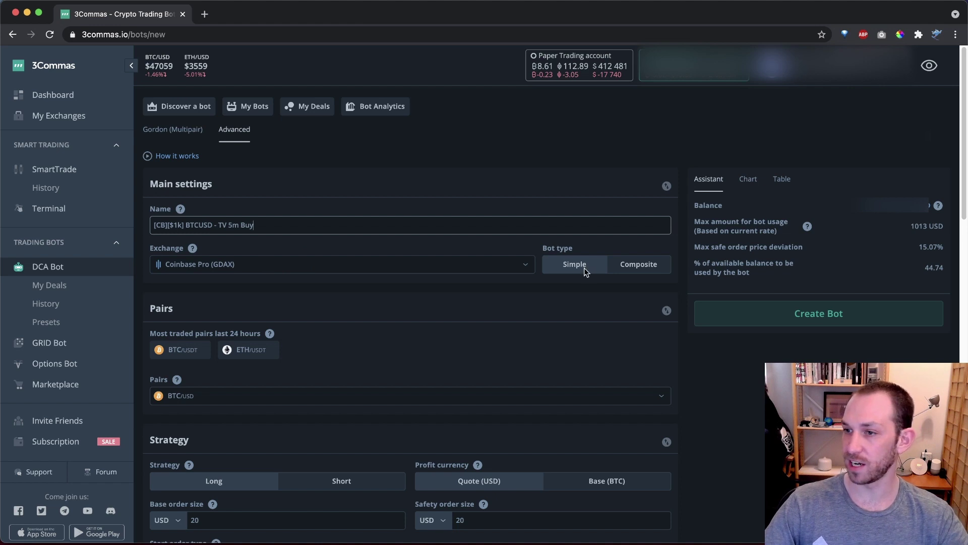
scroll(452, 320, down, 1)
scroll(452, 320, down, 1)
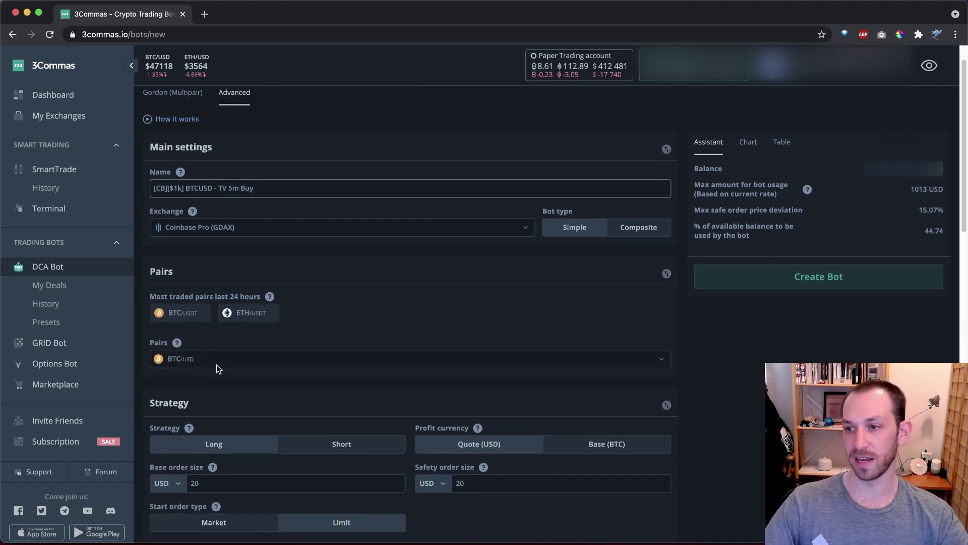
scroll(234, 364, down, 3)
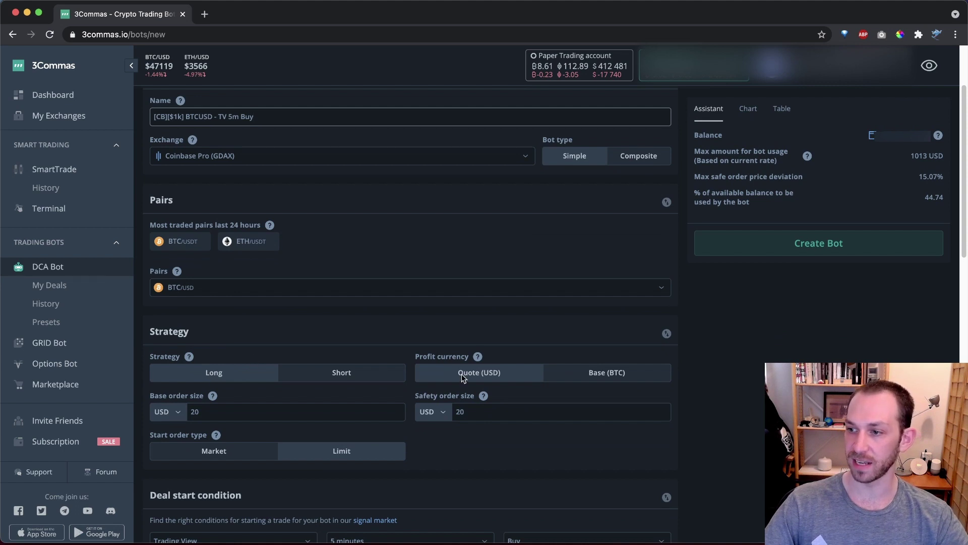
scroll(255, 370, down, 2)
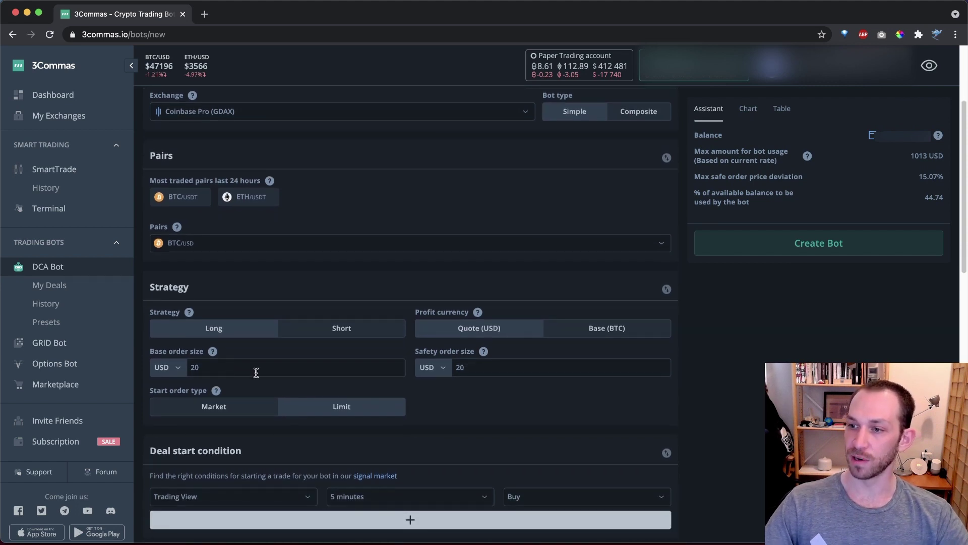
scroll(257, 371, down, 2)
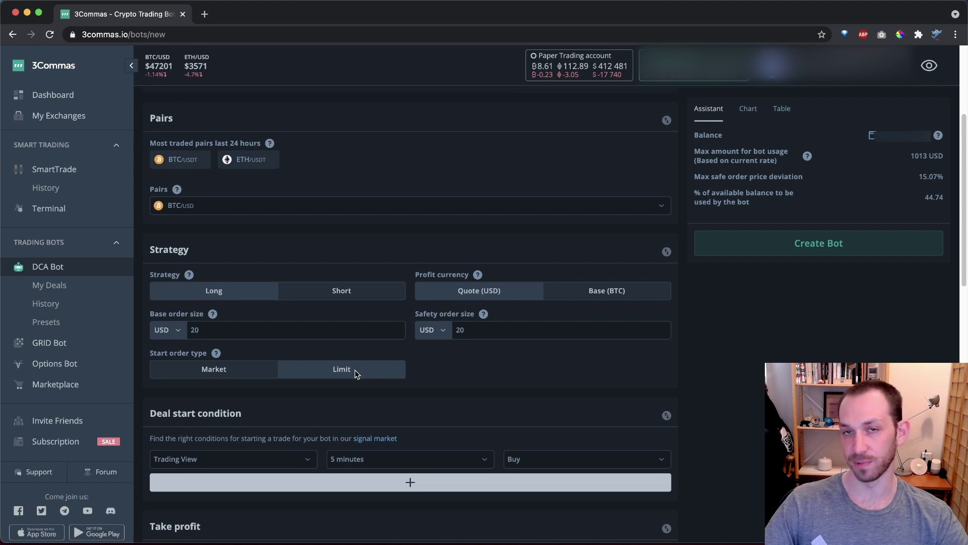
scroll(356, 373, down, 3)
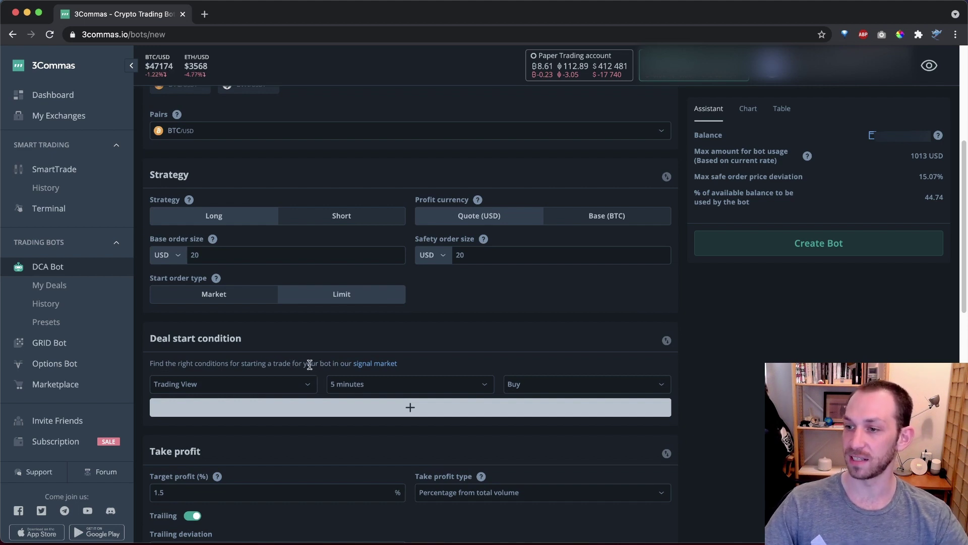
scroll(296, 362, down, 5)
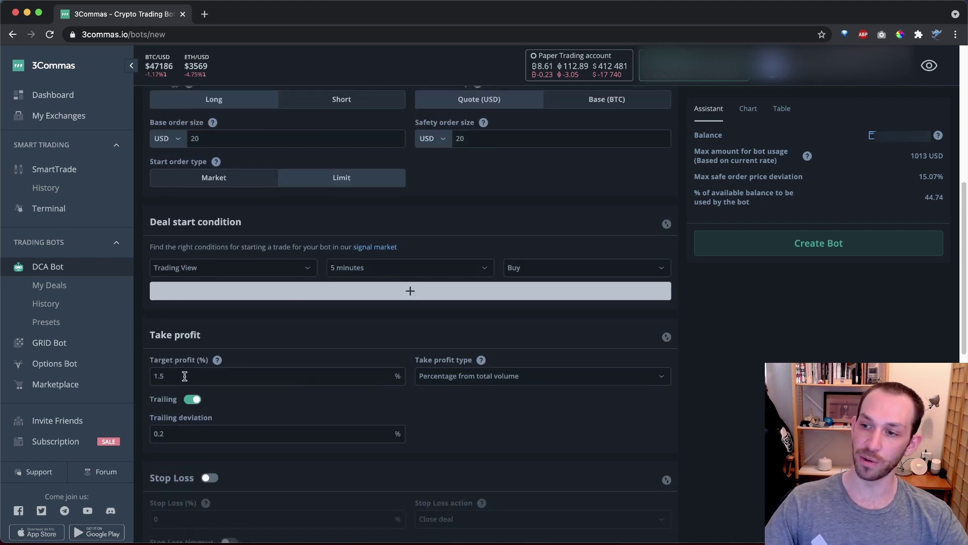
drag(184, 376, 135, 376)
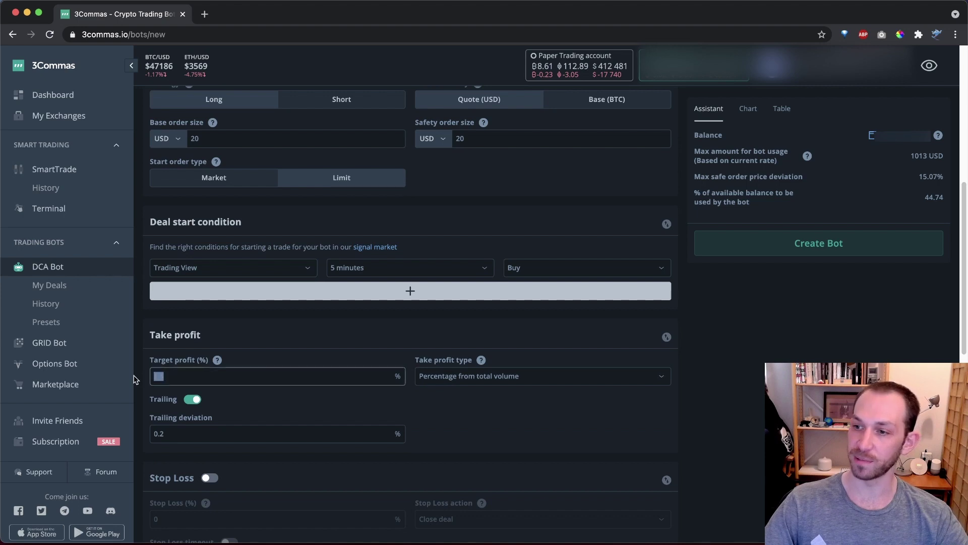
click(225, 435)
click(537, 432)
scroll(537, 431, down, 7)
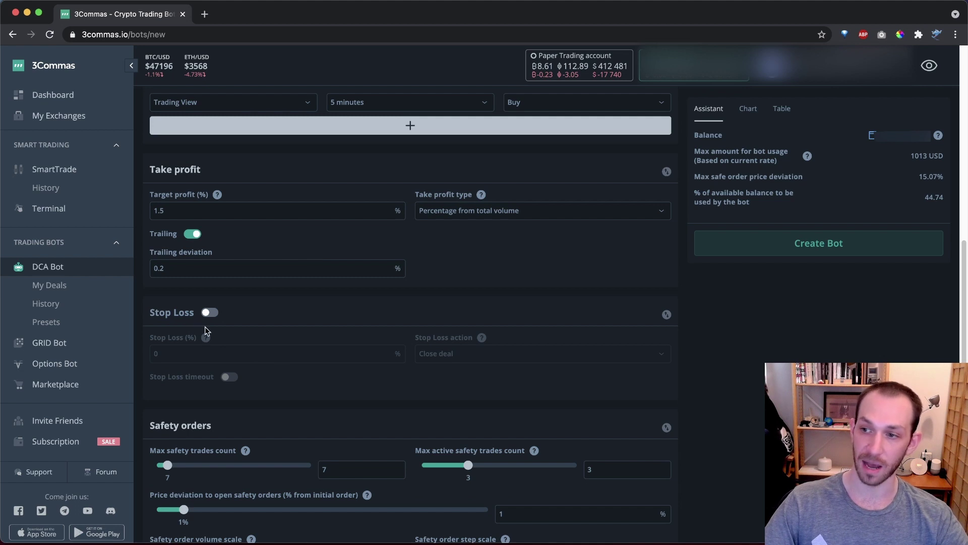
scroll(426, 339, down, 5)
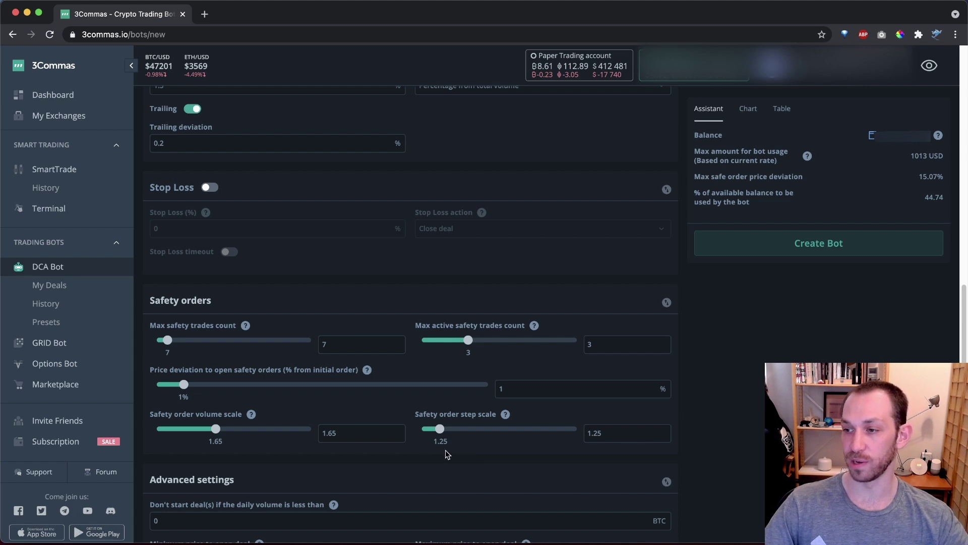
double_click(586, 433)
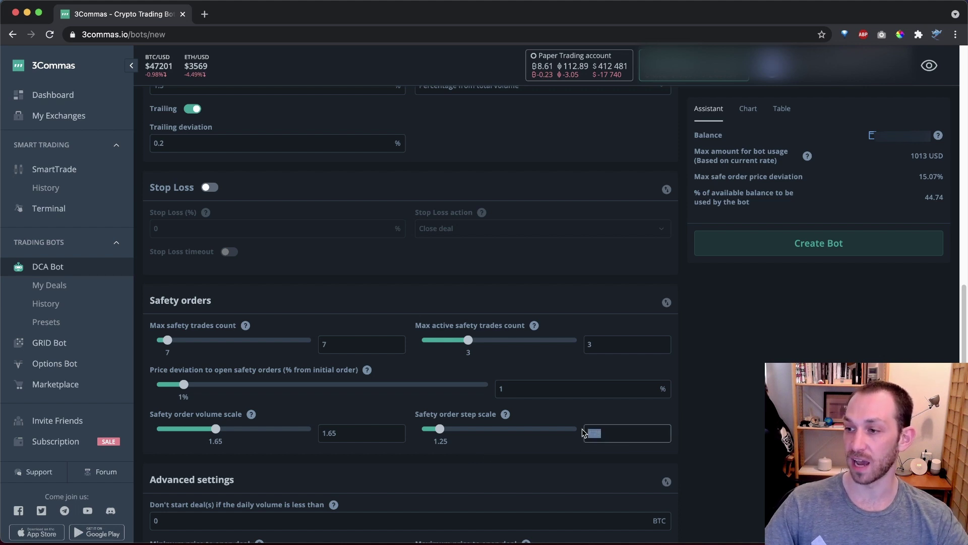
click(755, 448)
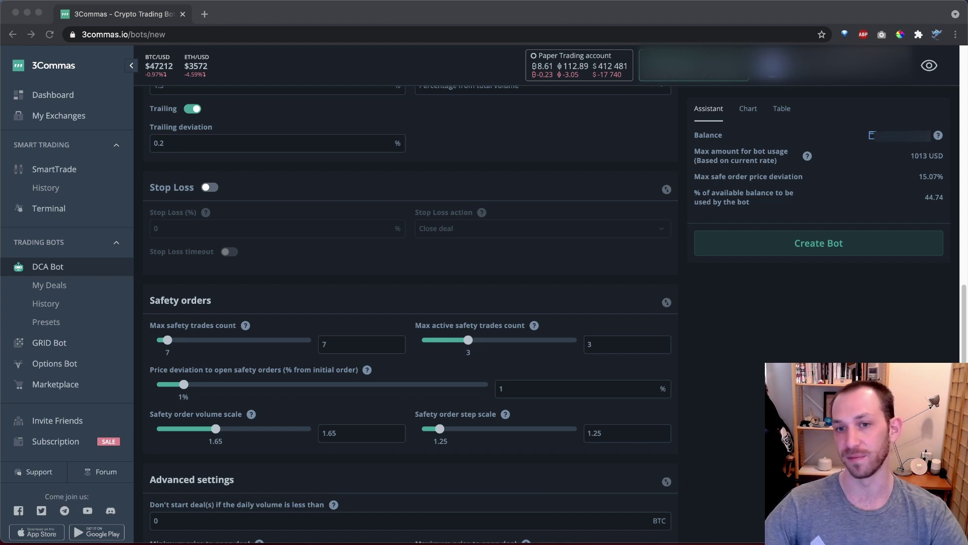
Save the new BTC/USD long DCA bot on Coinbase Pro with Create Bot
scroll(691, 349, down, 5)
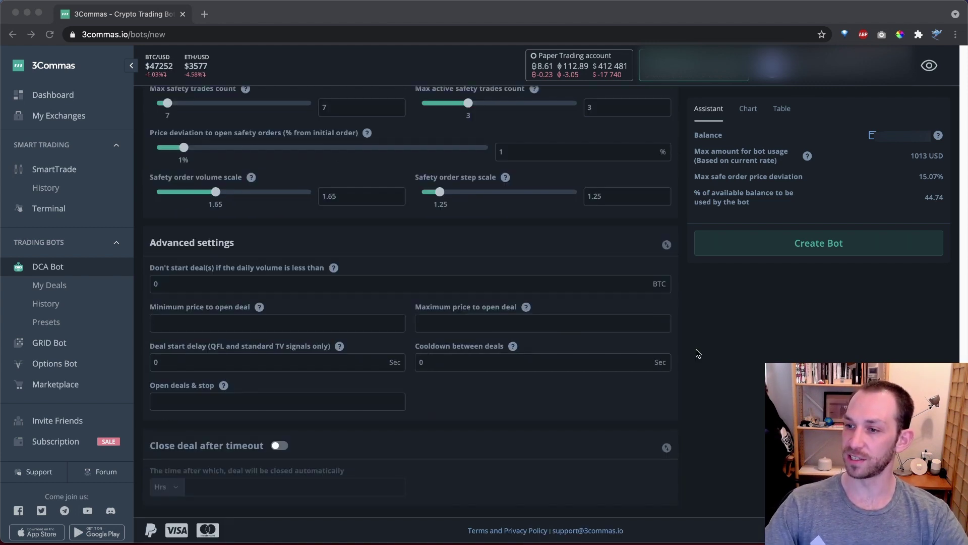
triple_click(175, 243)
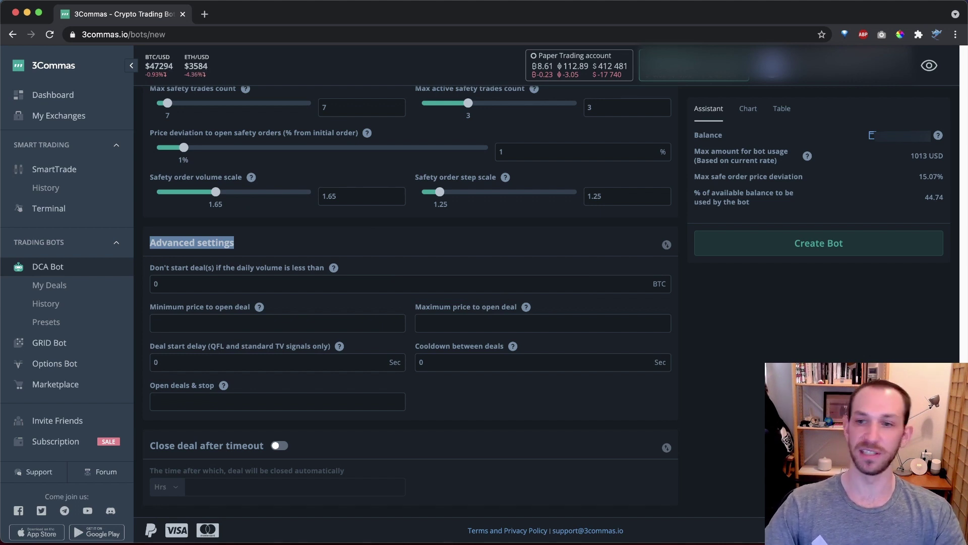
click(211, 240)
scroll(752, 275, up, 1)
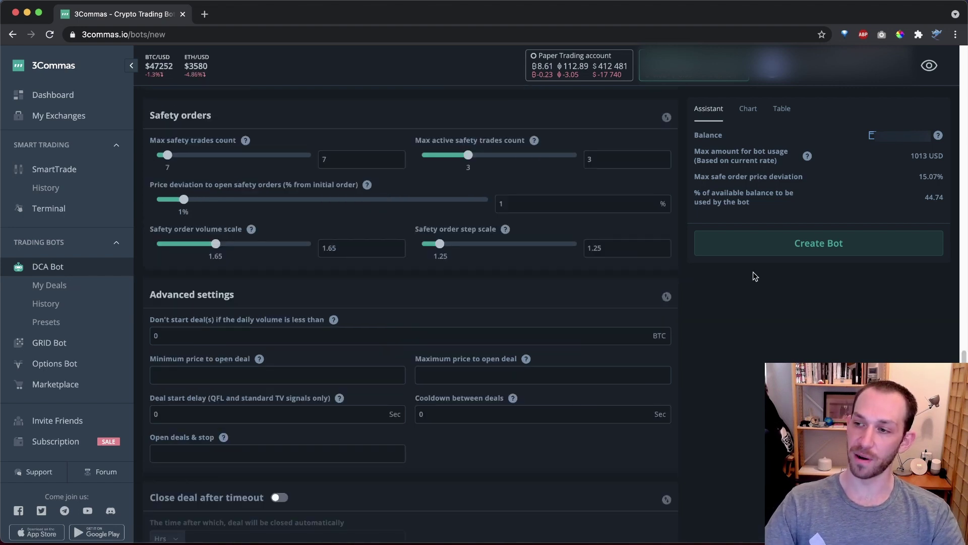
click(786, 246)
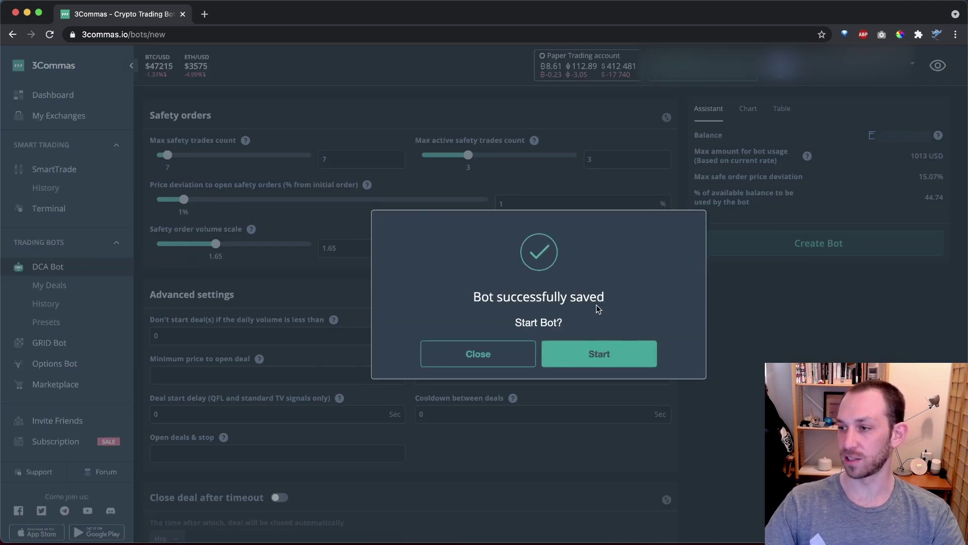
Leave the bot unstarted, review its settings and reveal the deal start signal message
click(478, 355)
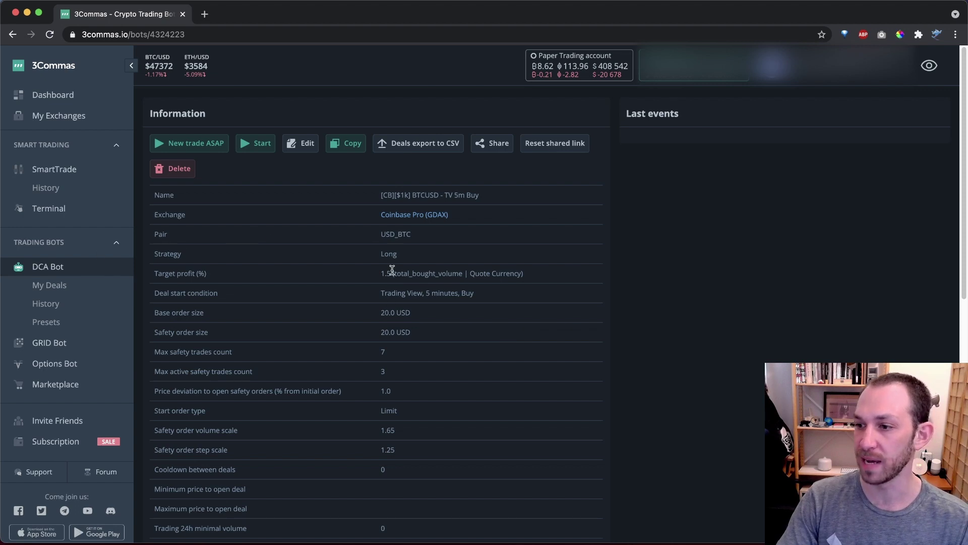
scroll(389, 146, down, 5)
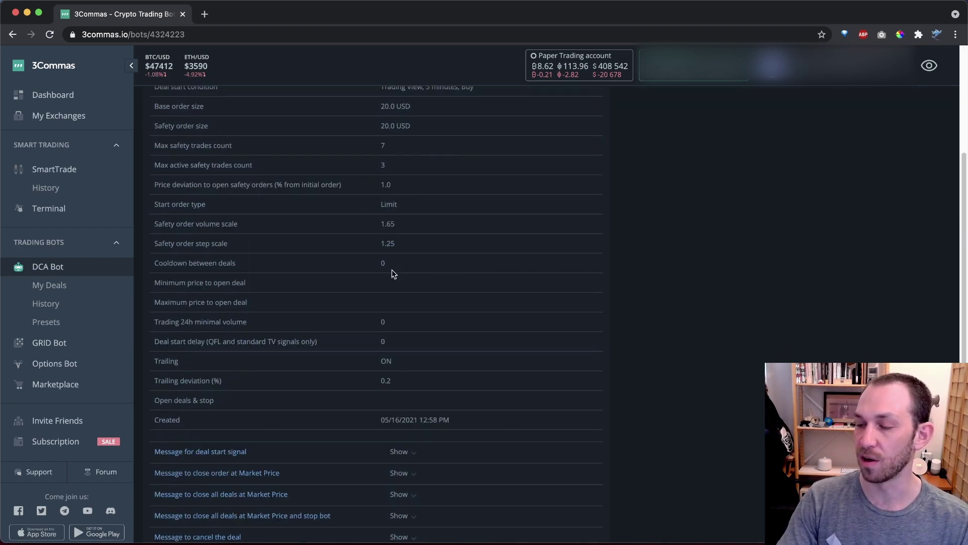
scroll(394, 274, up, 6)
scroll(394, 274, down, 8)
click(399, 395)
scroll(427, 342, down, 4)
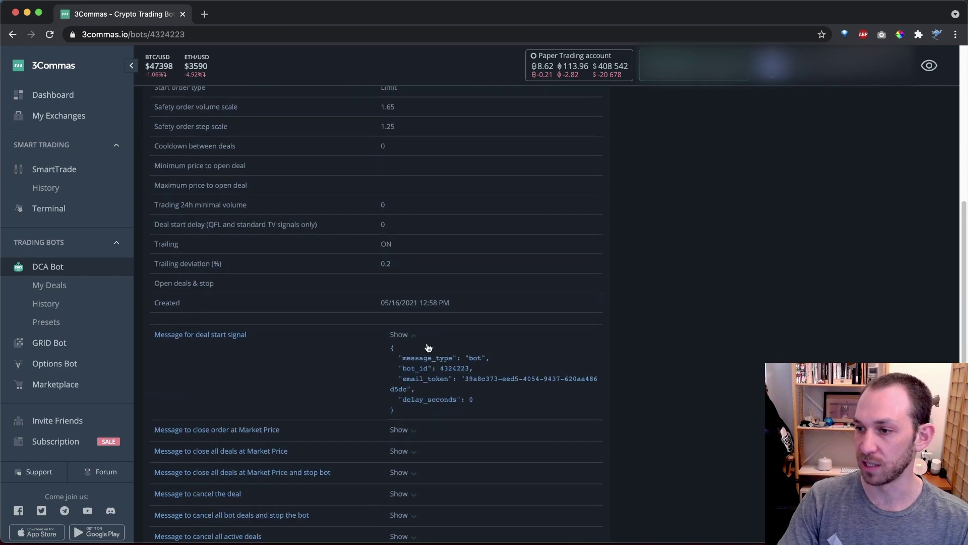
scroll(496, 322, up, 6)
scroll(497, 321, up, 4)
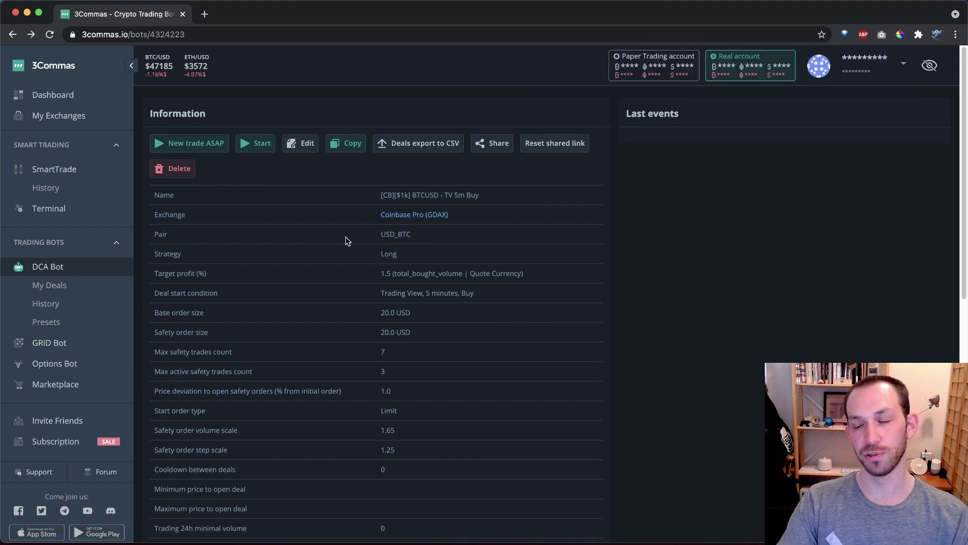
click(63, 290)
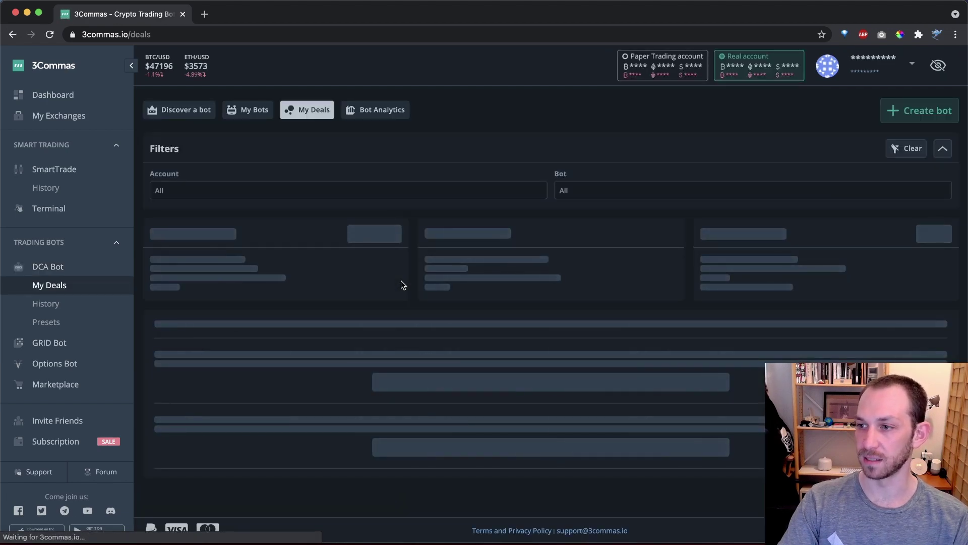
Scroll the My Deals table to review active deals like MANA/USDC, ALGO/USD and ADA/USD
scroll(397, 275, down, 5)
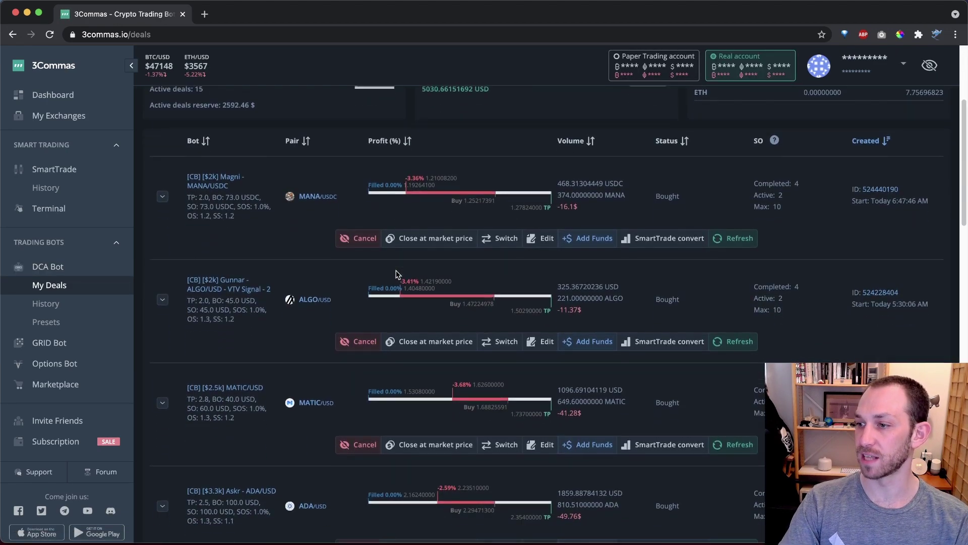